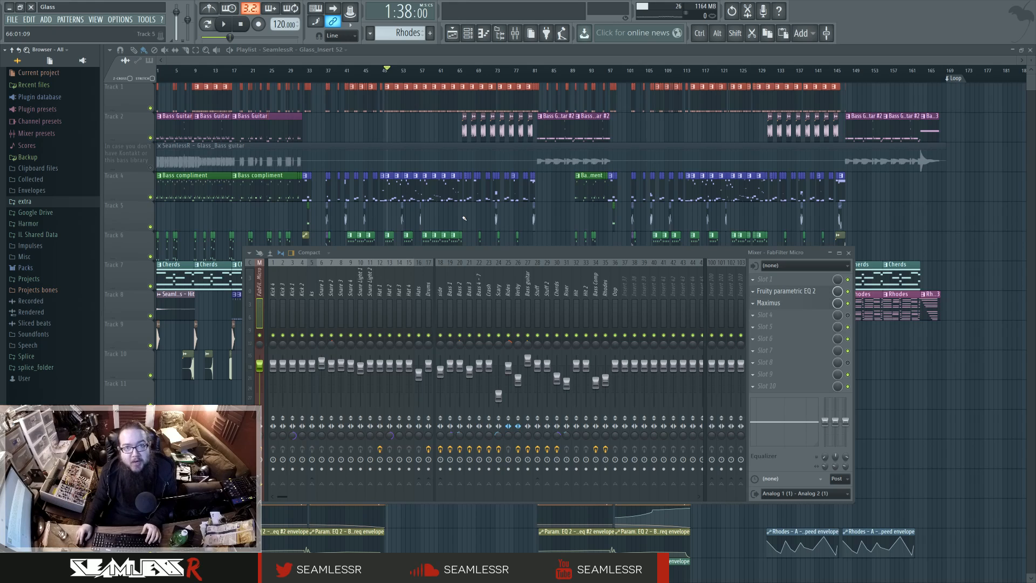
Review the Bass 3, Bass 2 and Bass 1 mixer tracks, and open the Fruity Limiter on the side track.
key("F9")
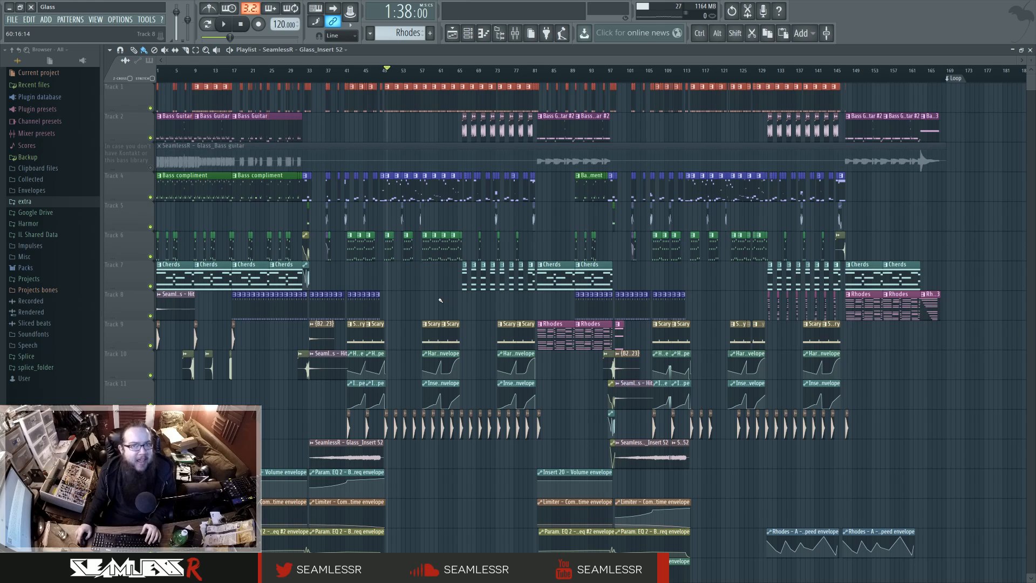
key("F9")
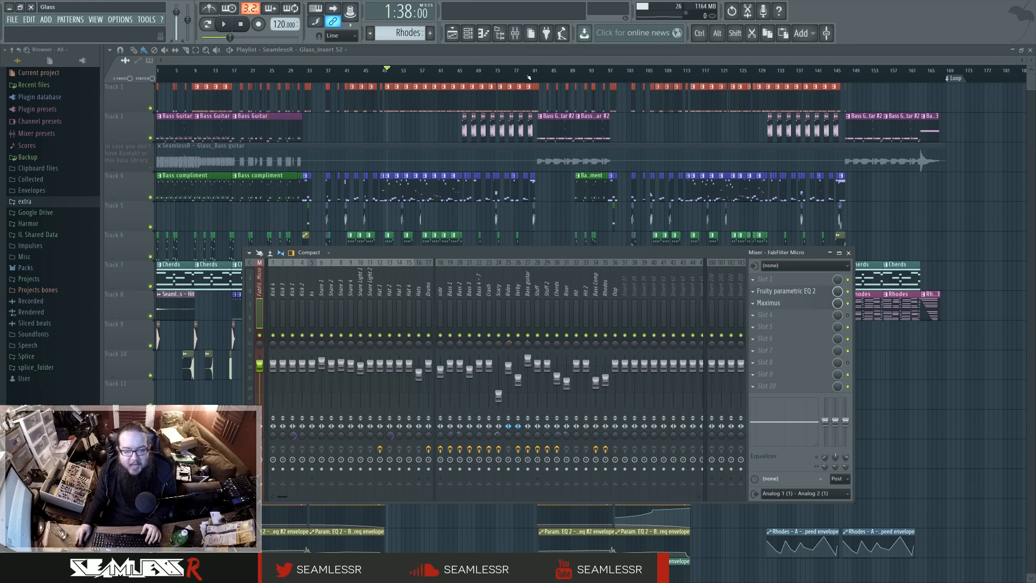
left_click(467, 290)
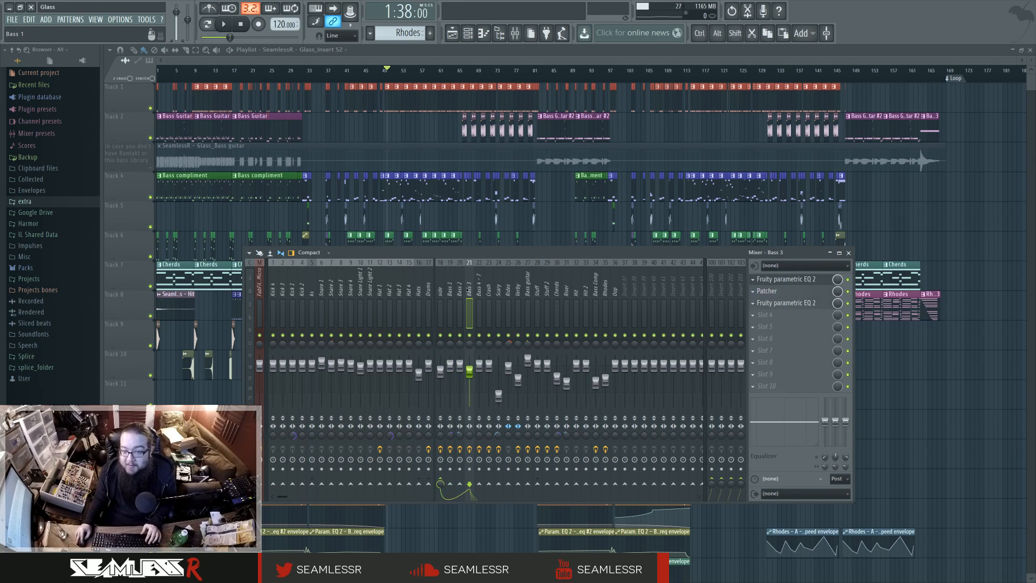
left_click(460, 290)
left_click(450, 291)
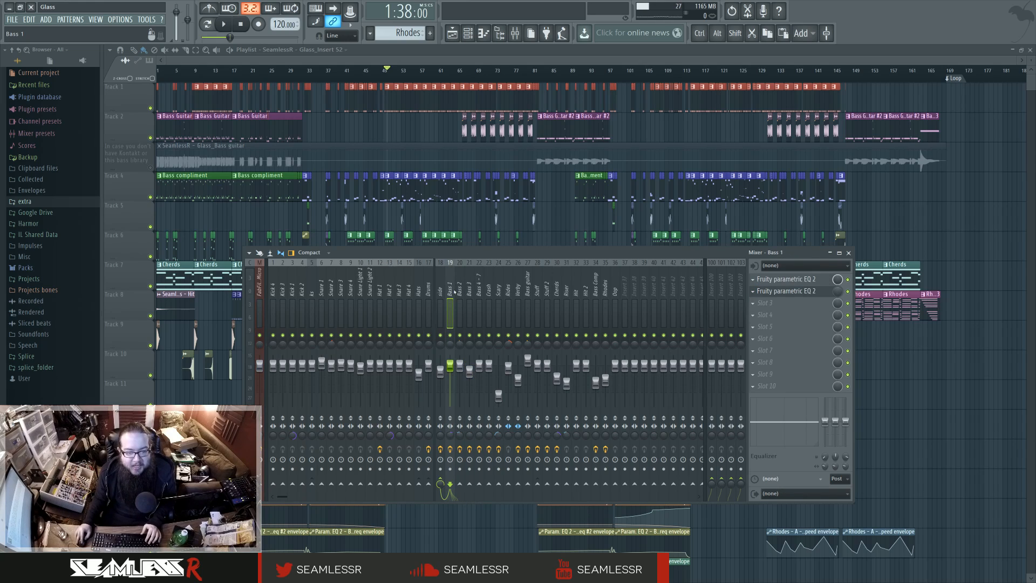
left_click(441, 291)
left_click(774, 279)
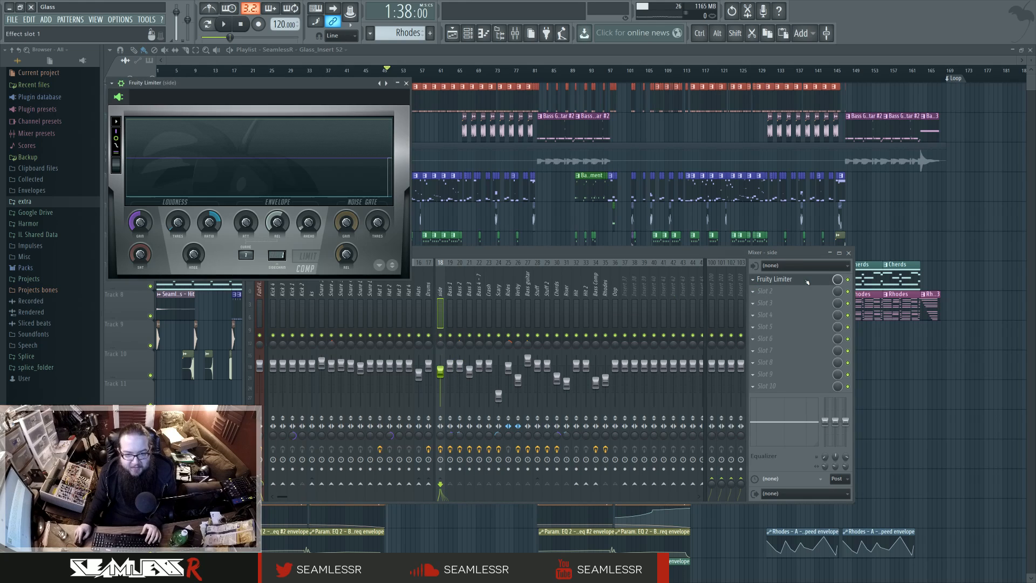
left_click_drag(328, 85, 738, 233)
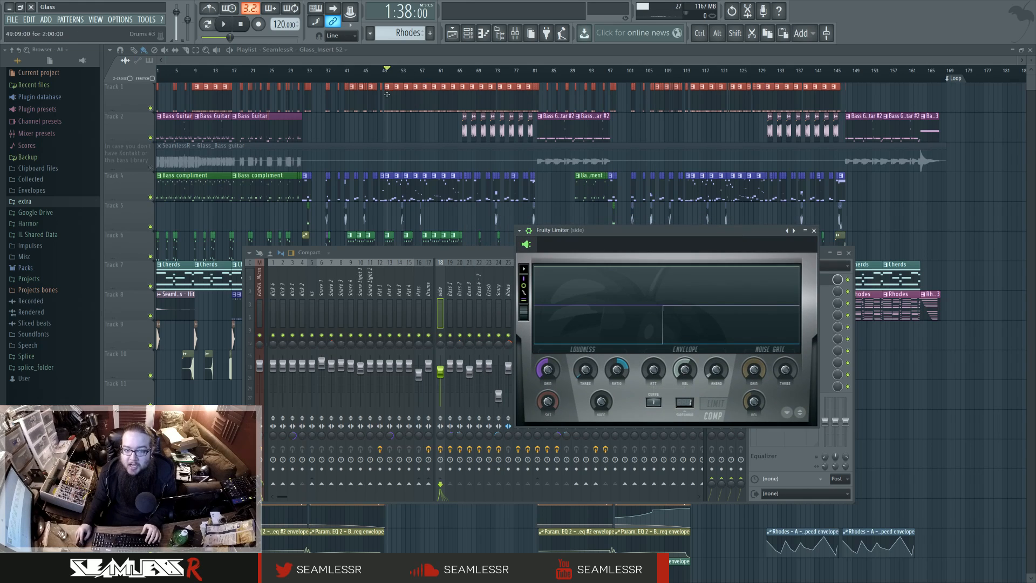
Open the Drums #3 pattern and examine the Kick 1_2 channel's settings and the drum steps in the channel rack.
double_click(509, 87)
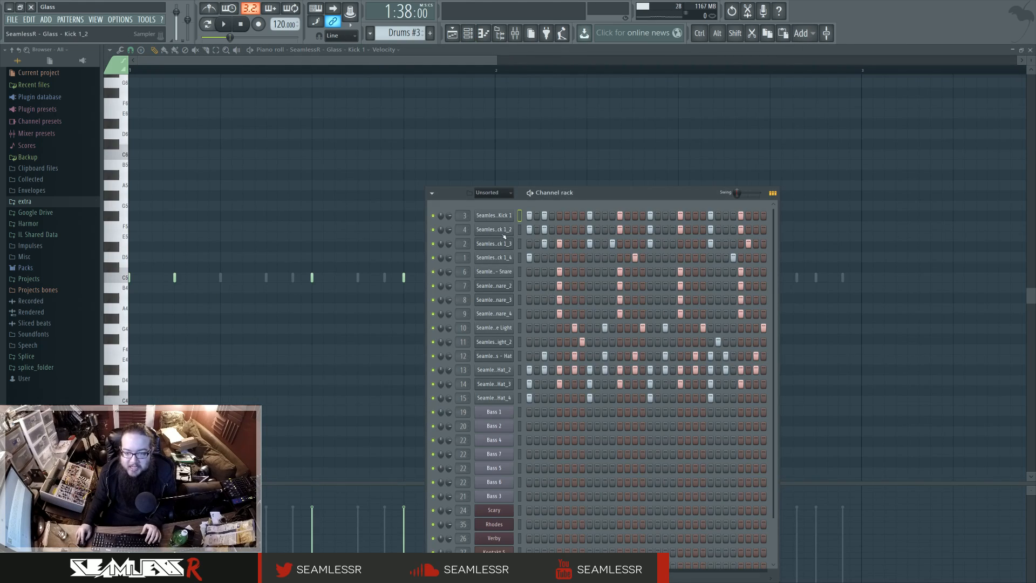
left_click(508, 230)
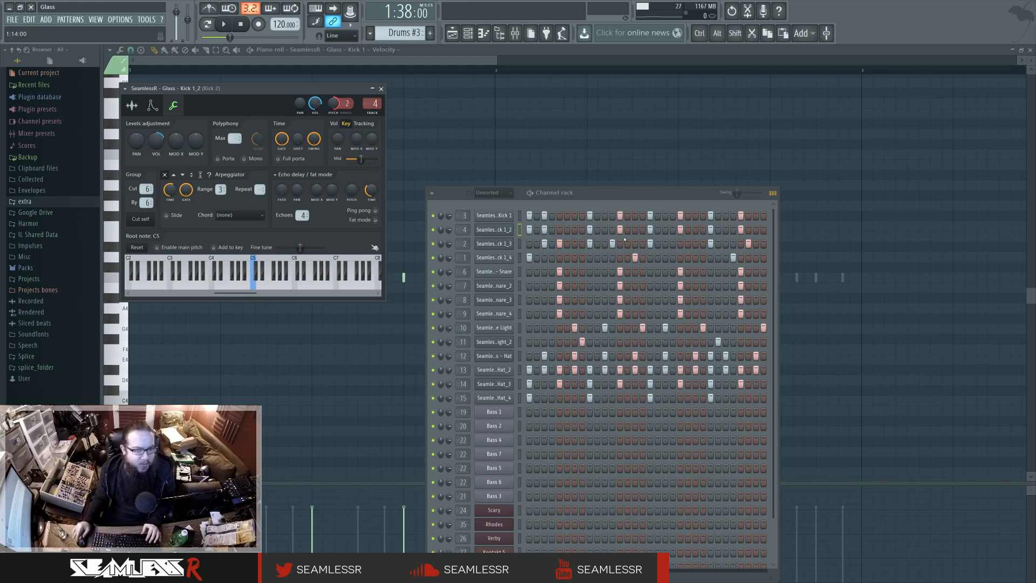
left_click(381, 89)
left_click(452, 33)
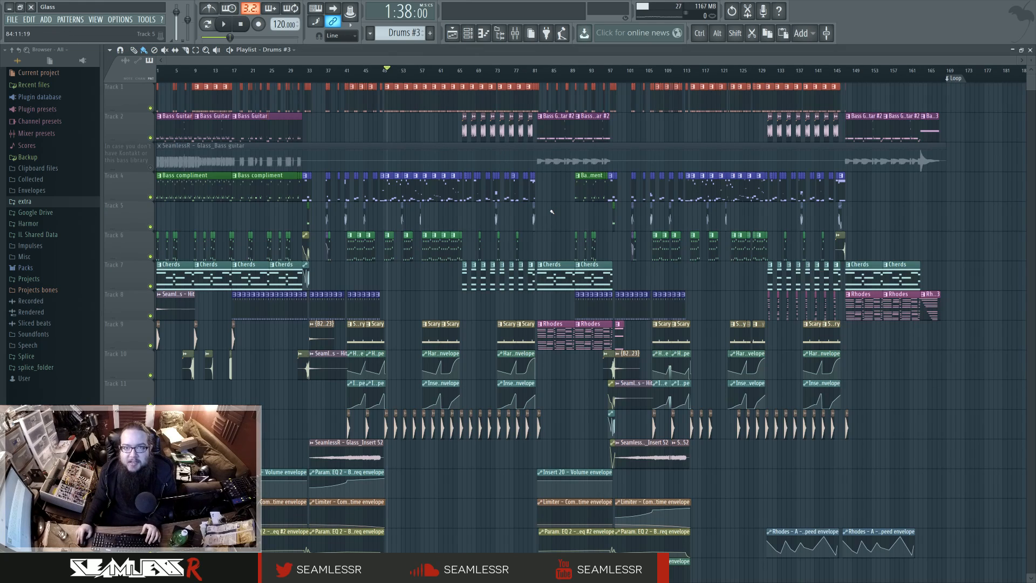
left_click(468, 34)
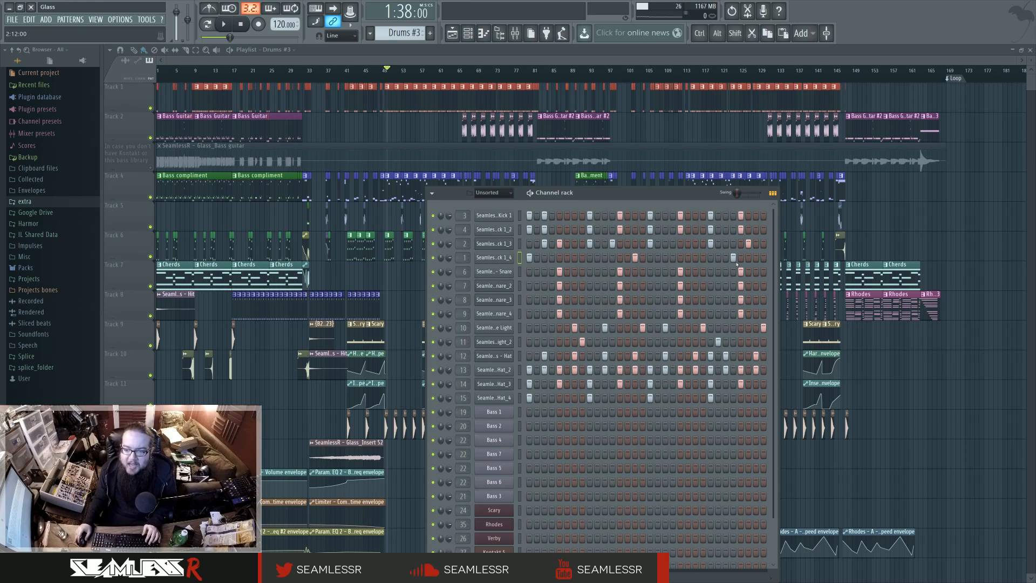
key("F6")
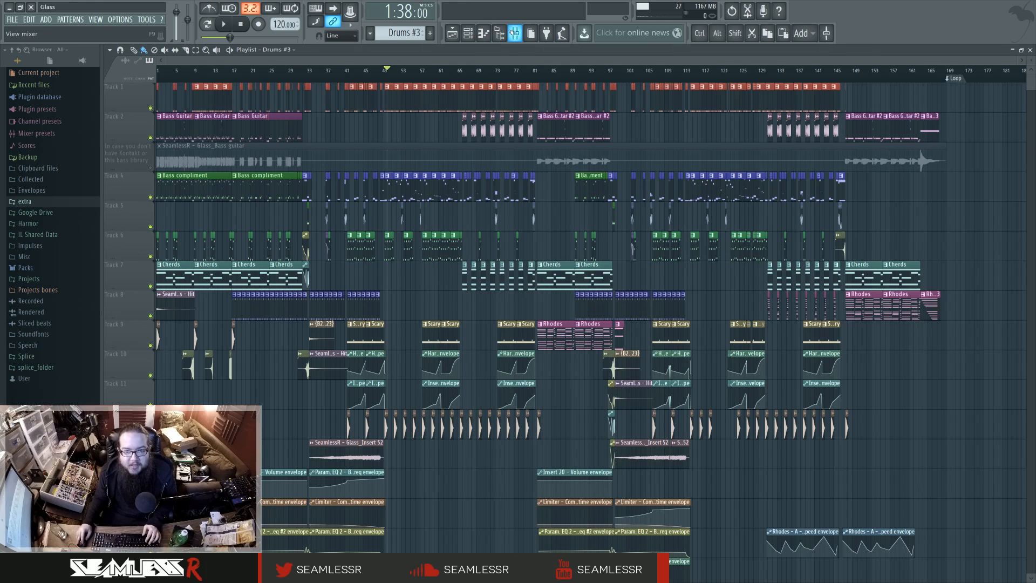
Play the song while watching the side track's Fruity Limiter react, and close the limiter.
key("F9")
left_click(441, 289)
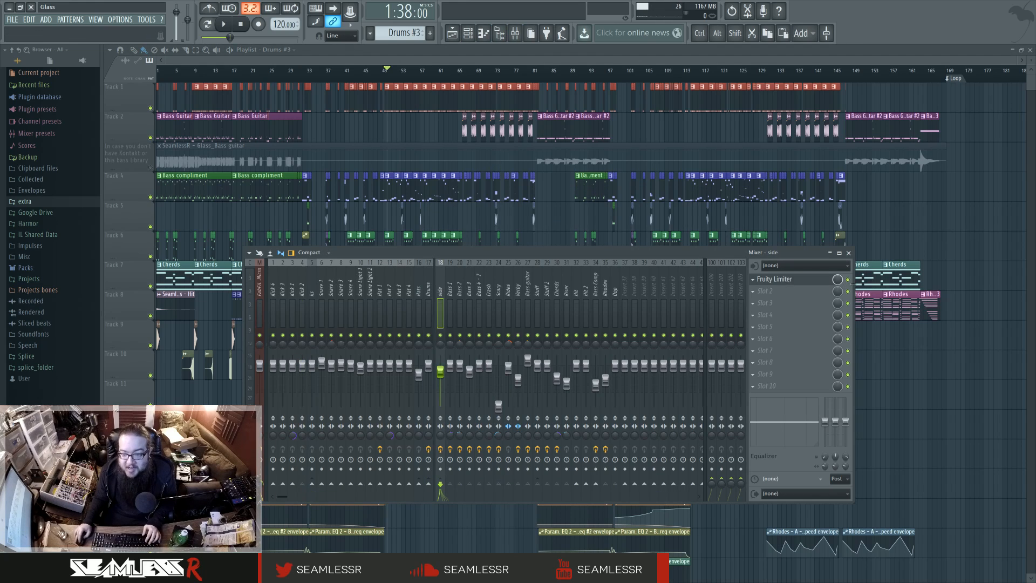
left_click(767, 279)
left_click_drag(599, 242, 570, 241)
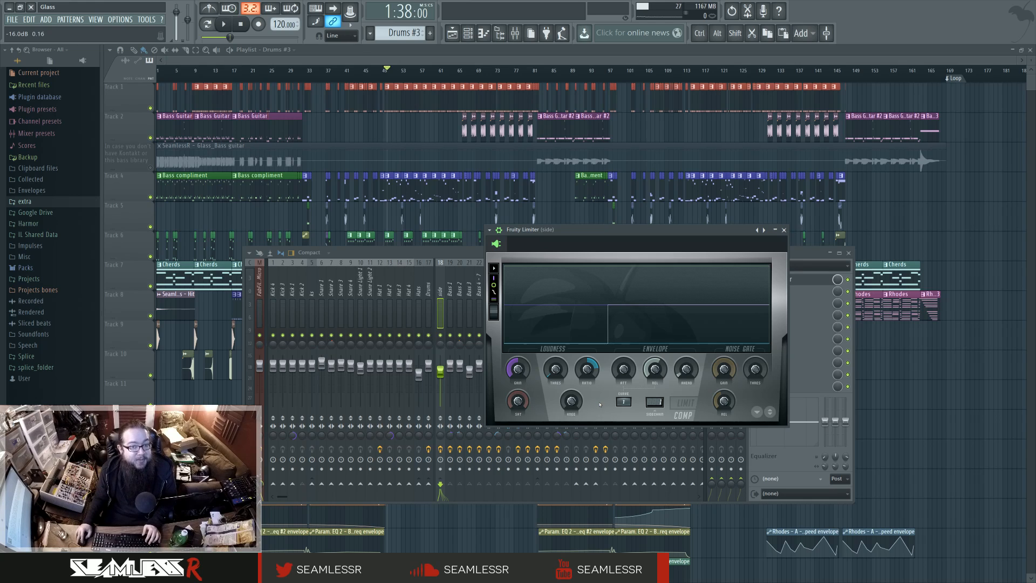
key("space")
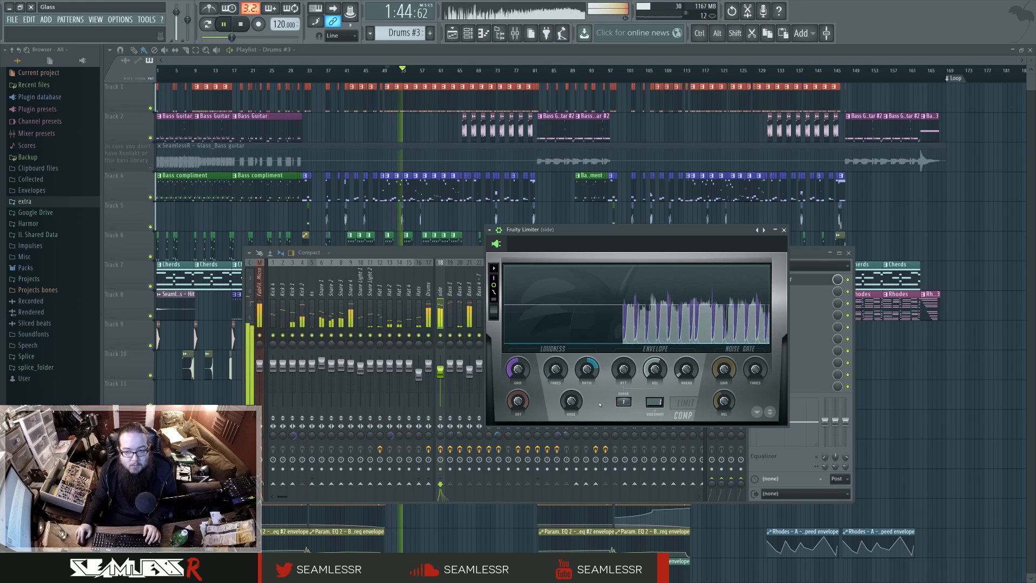
key("space")
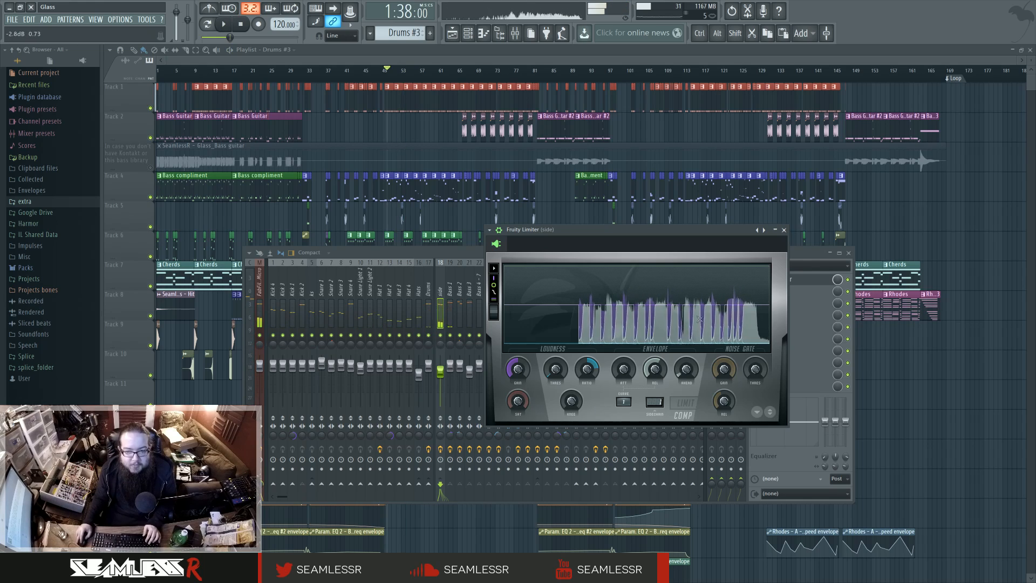
left_click(784, 230)
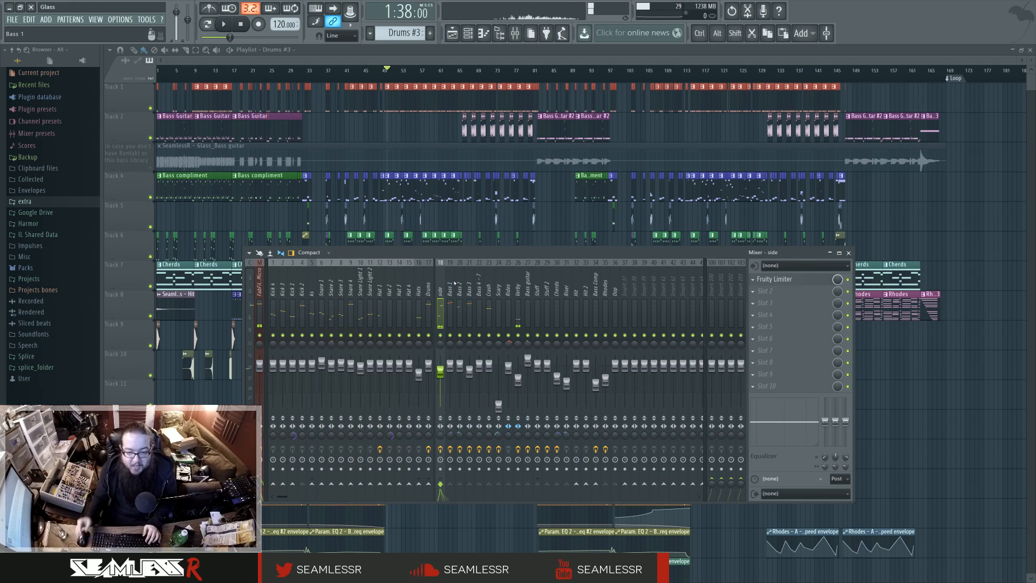
Look over the mixer tracks down to Drums and examine the Fruity parametric EQ 2 on the master track.
left_click(528, 302)
left_click_drag(529, 288, 429, 288)
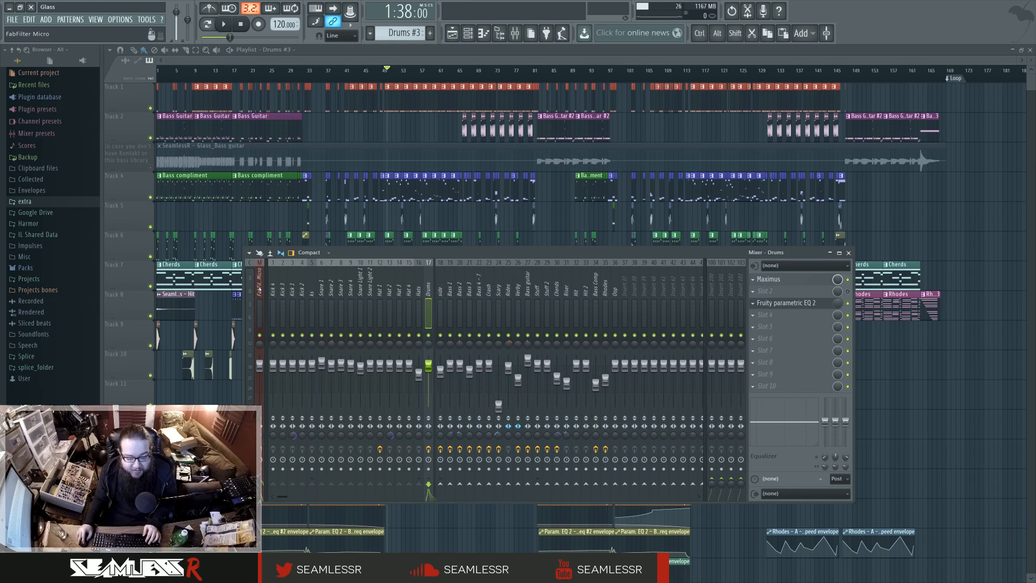
left_click(259, 286)
left_click(794, 292)
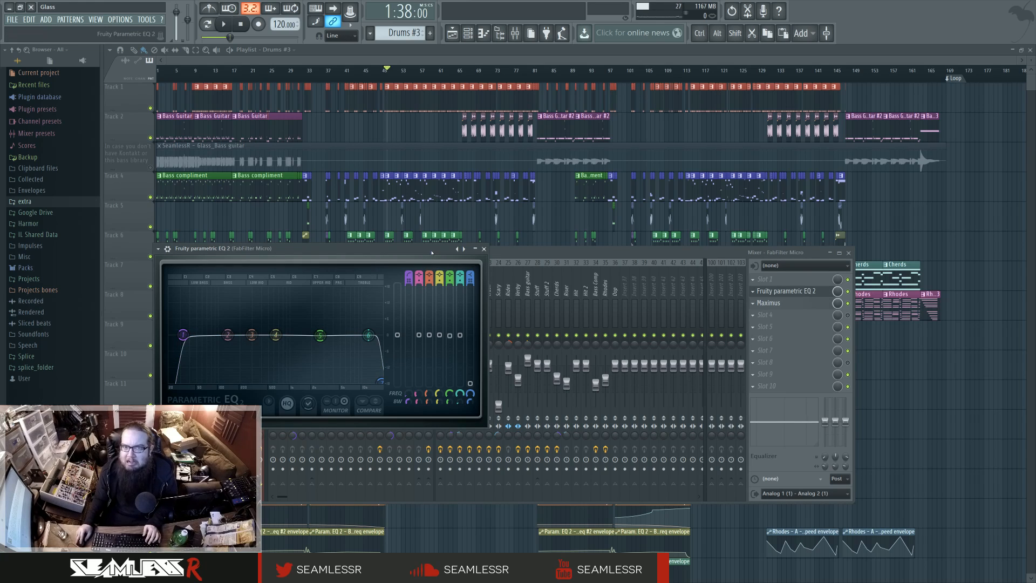
left_click_drag(432, 249, 654, 258)
left_click(707, 260)
Open the master track's Maximus, view its band split, and display the LOW band in the monitor.
left_click(782, 302)
left_click(783, 303)
left_click(782, 304)
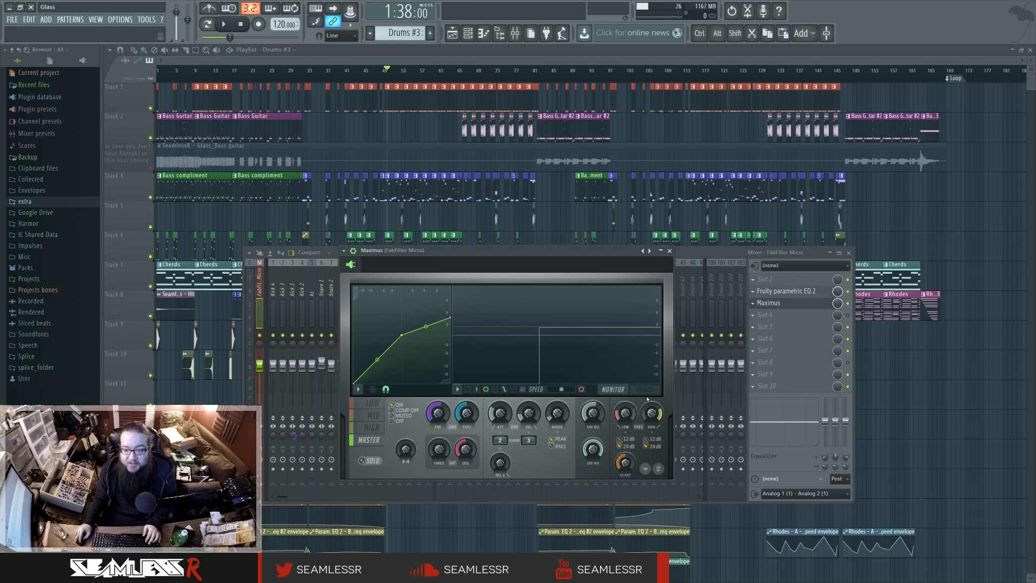
left_click(627, 466)
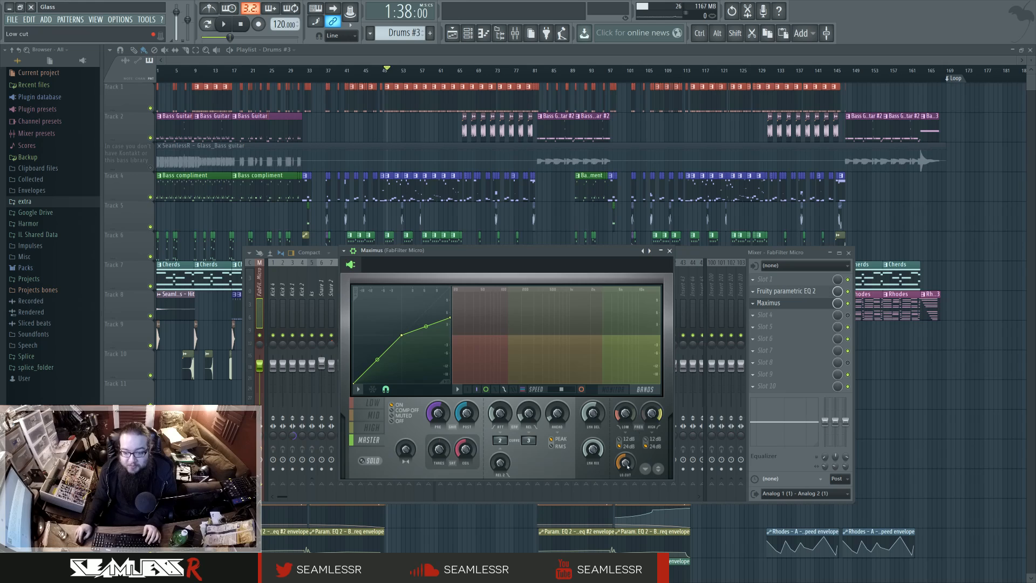
left_click(370, 404)
left_click(646, 390)
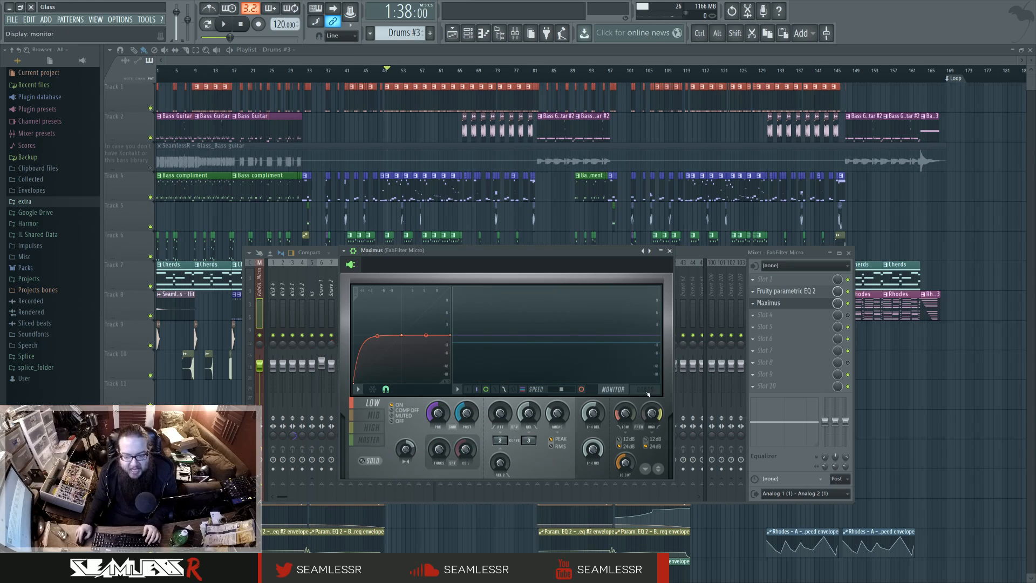
Play the song briefly to examine the LOW band's compression in the Maximus monitor.
key("space")
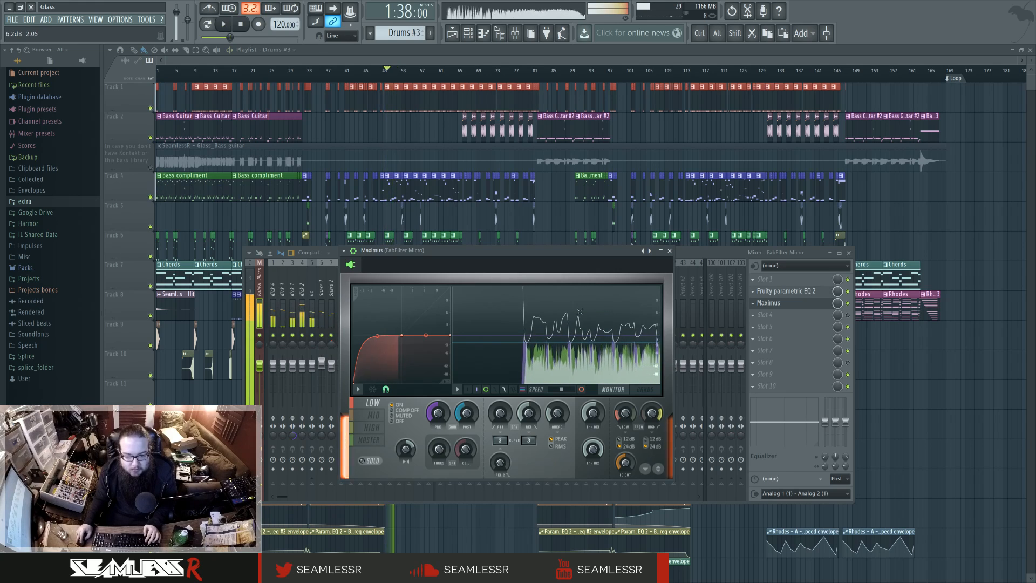
key("space")
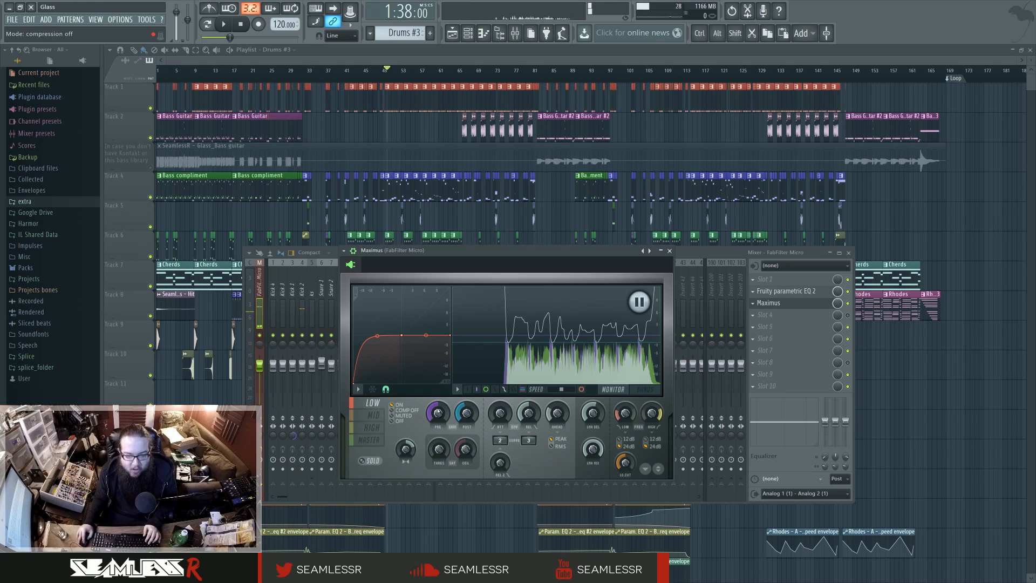
left_click(485, 389)
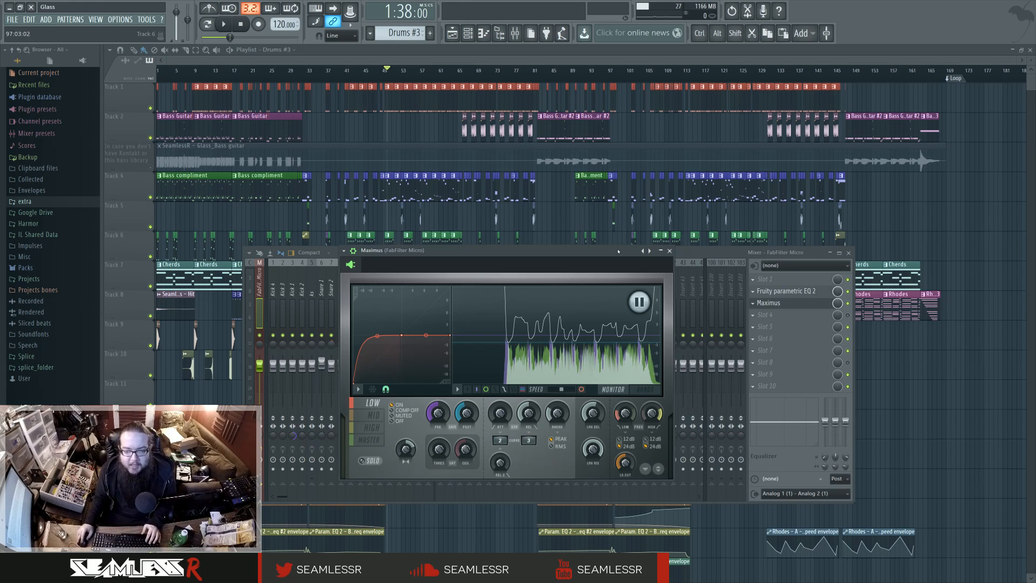
Switch Maximus to the MID band and examine its compression curve and monitor graph.
left_click(372, 427)
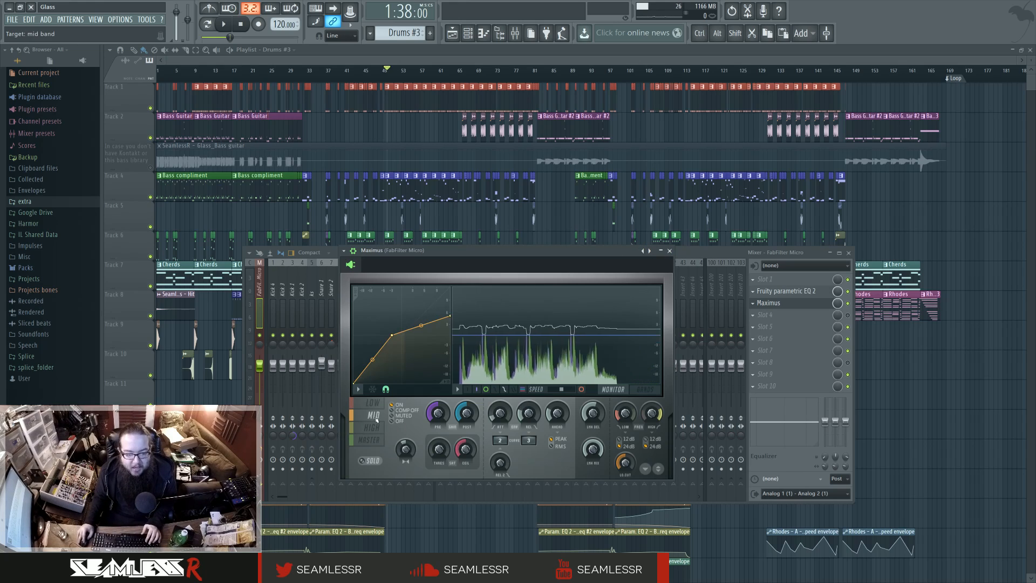
left_click(374, 415)
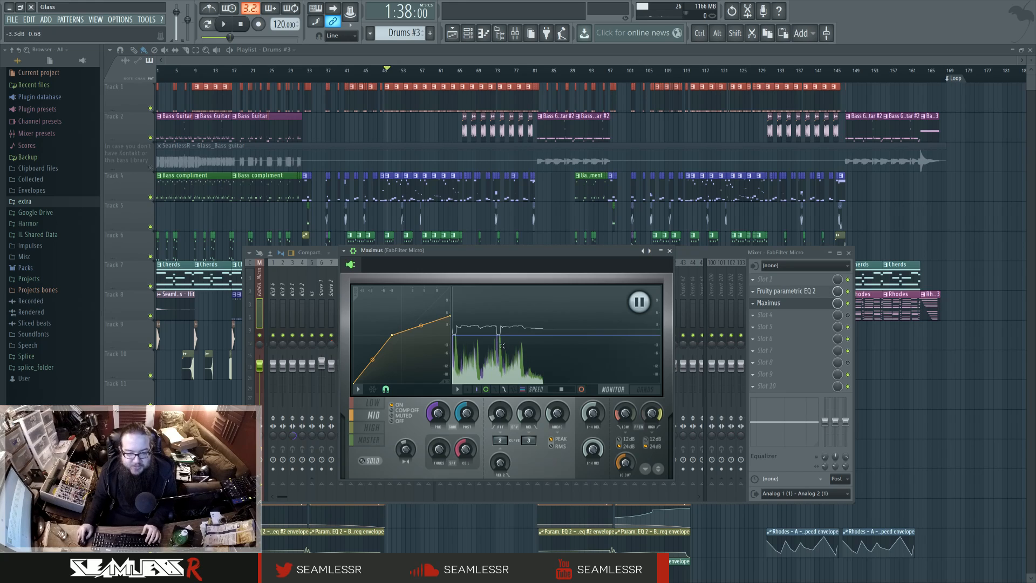
left_click(485, 389)
left_click(485, 389)
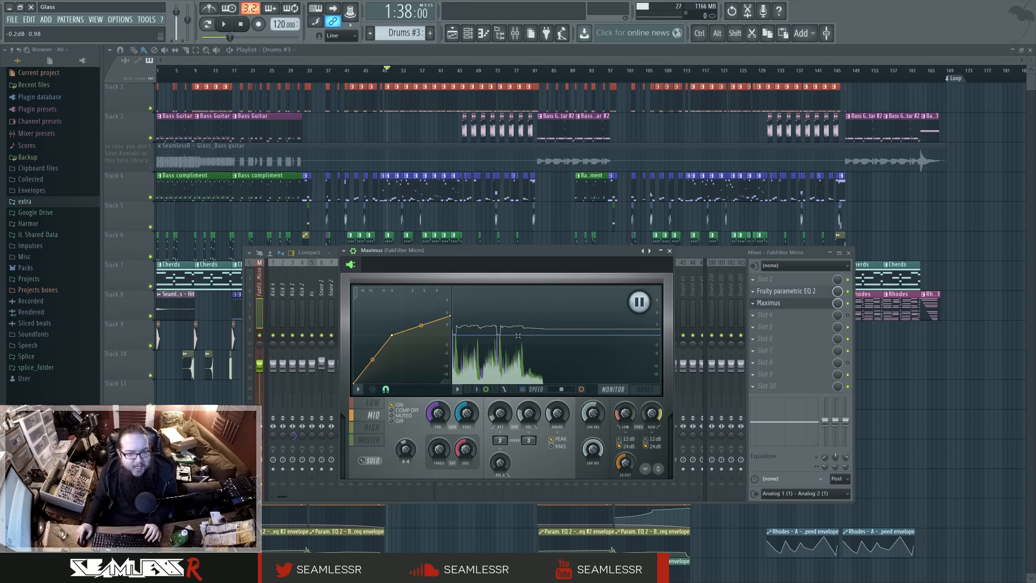
Copy the LMH delay value in Maximus, try a different delay and play the song to compare.
right_click(597, 417)
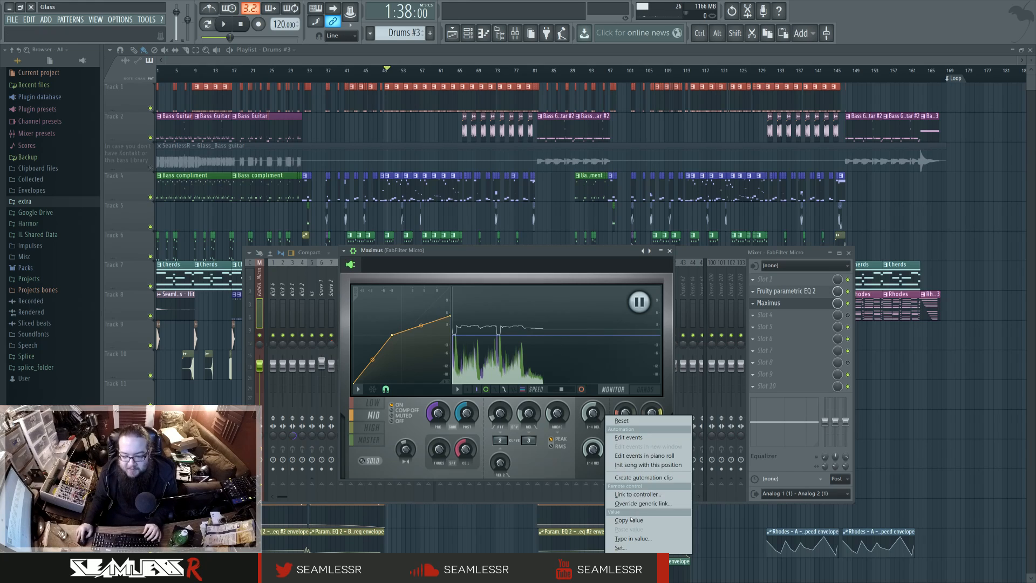
left_click(595, 421)
key("space")
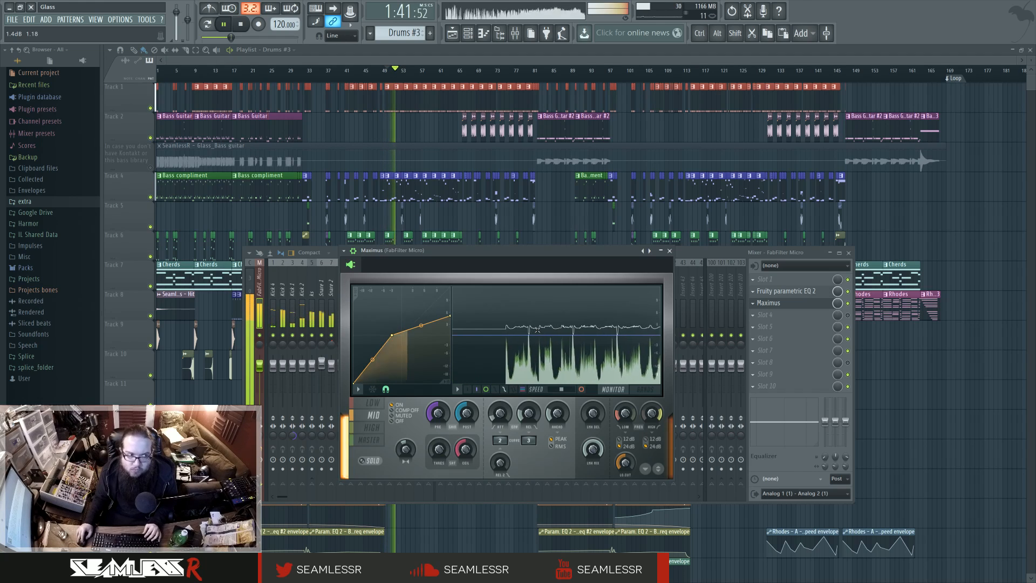
key("space")
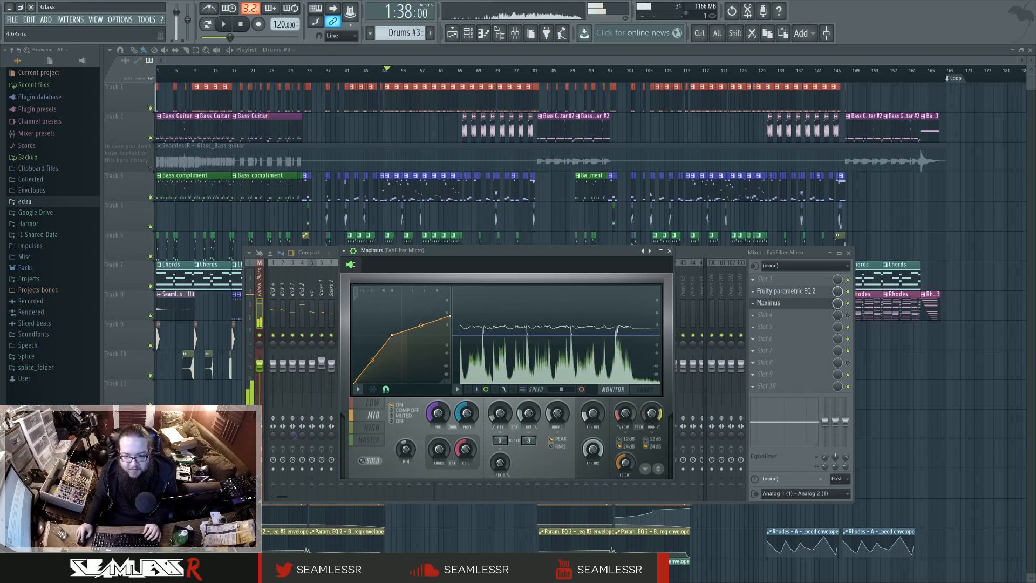
Play the song to observe the LMH delay's effect on the MID band, and paste the copied delay value back.
key("space")
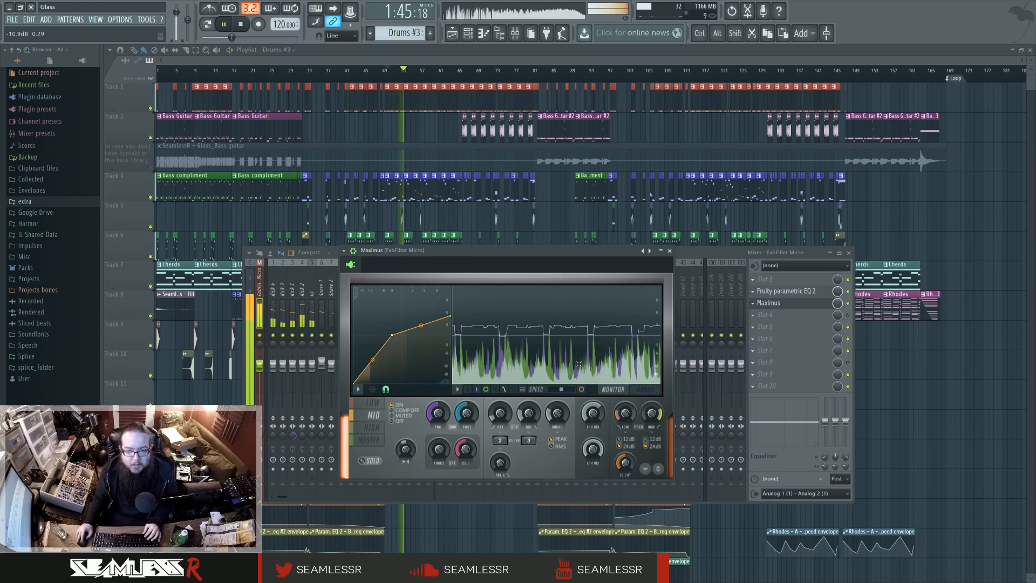
key("space")
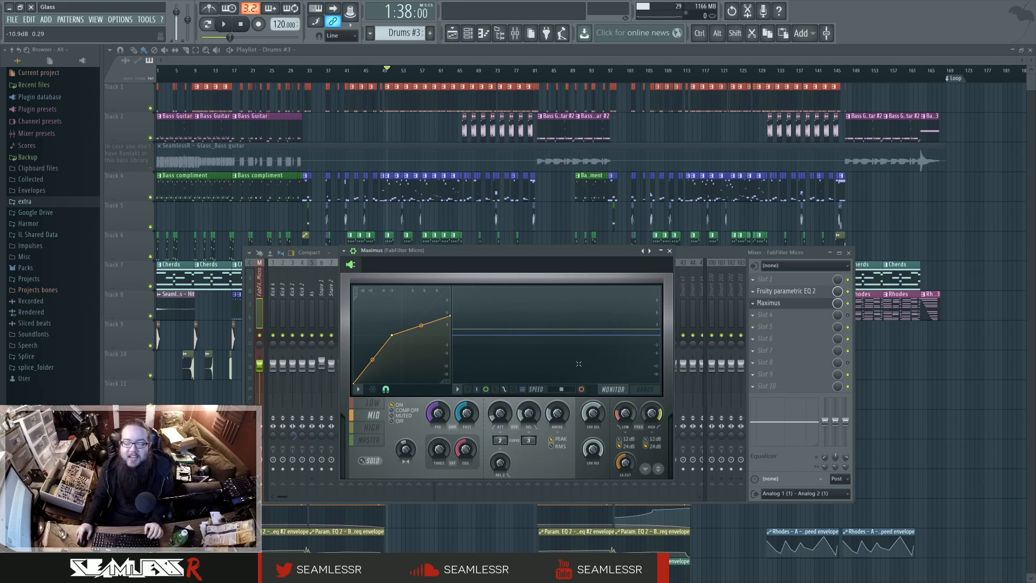
right_click(596, 405)
left_click(641, 520)
Compare the HIGH, MID, LOW and MASTER curves in Maximus and close the plugin.
left_click(377, 427)
left_click(376, 416)
left_click(376, 404)
left_click(379, 419)
left_click(377, 427)
left_click(374, 440)
left_click(669, 251)
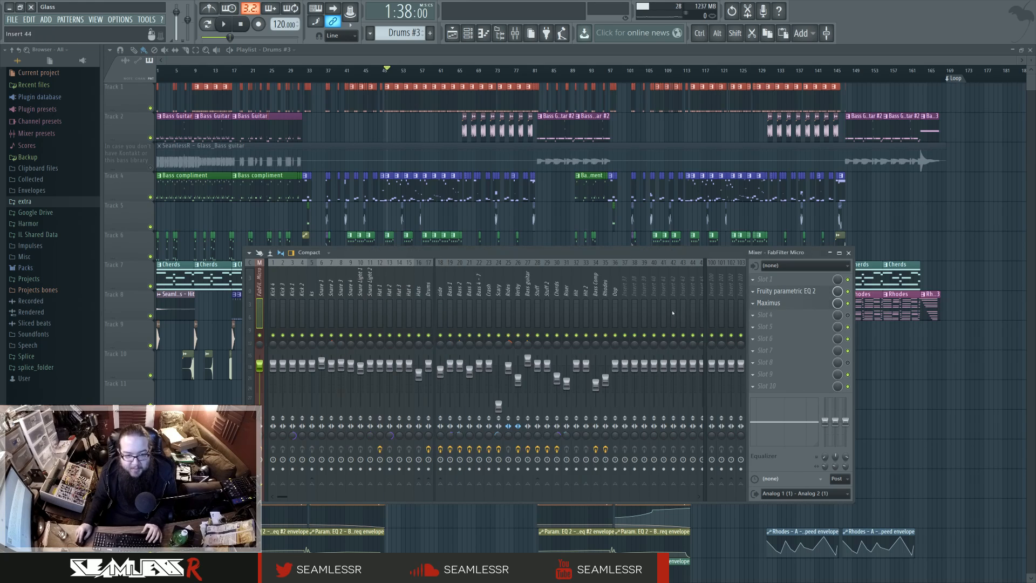
Go through the mixer tracks one after another to review the effects and EQ on each.
key("Right")
key("Right")
key("Right")
key("Right")
key("Right")
key("Right")
key("Right")
key("Right")
key("Right")
key("Right")
key("Right")
key("Right")
key("Right")
key("Right")
key("Left")
key("Left")
key("Left")
key("Left")
key("Left")
key("Left")
key("Left")
key("Left")
key("Left")
key("Left")
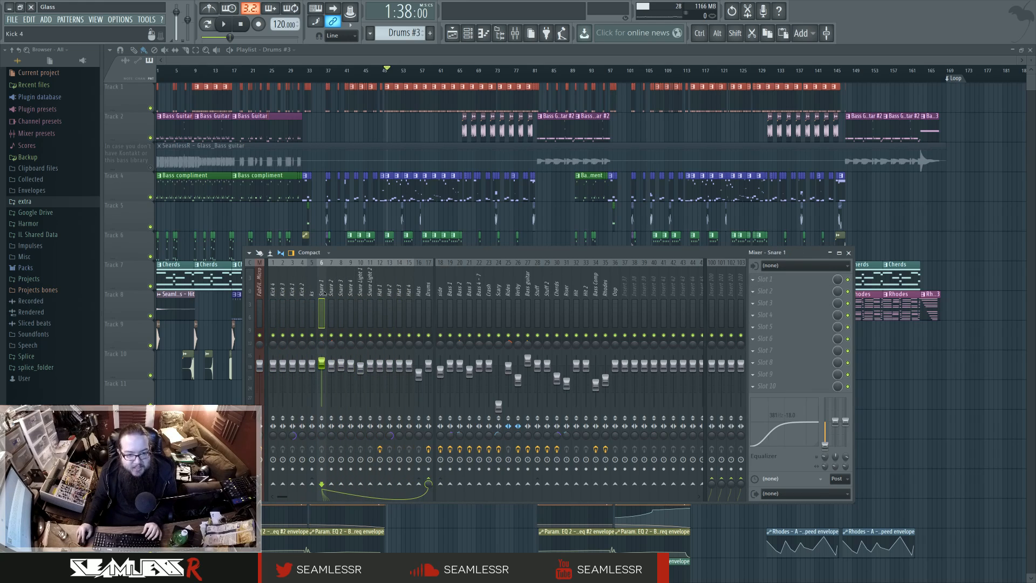
Select the Kick 4 mixer track and solo it.
left_click_drag(303, 295, 273, 295)
right_click(274, 335)
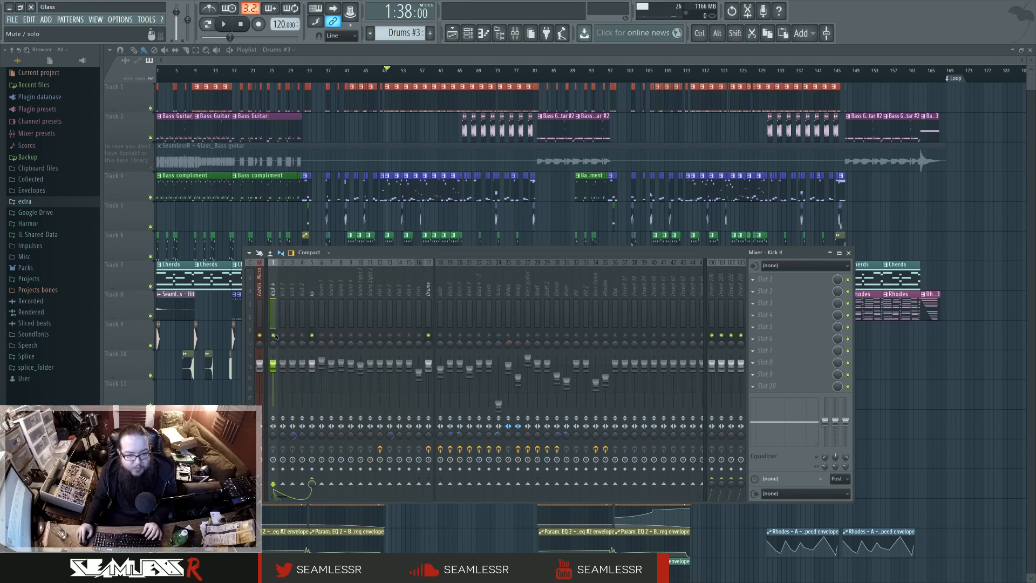
Play the song while soloing the Kick mixer tracks in turn to hear each layer, and select Kick 2.
key("space")
right_click(283, 336)
right_click(302, 336)
key("space")
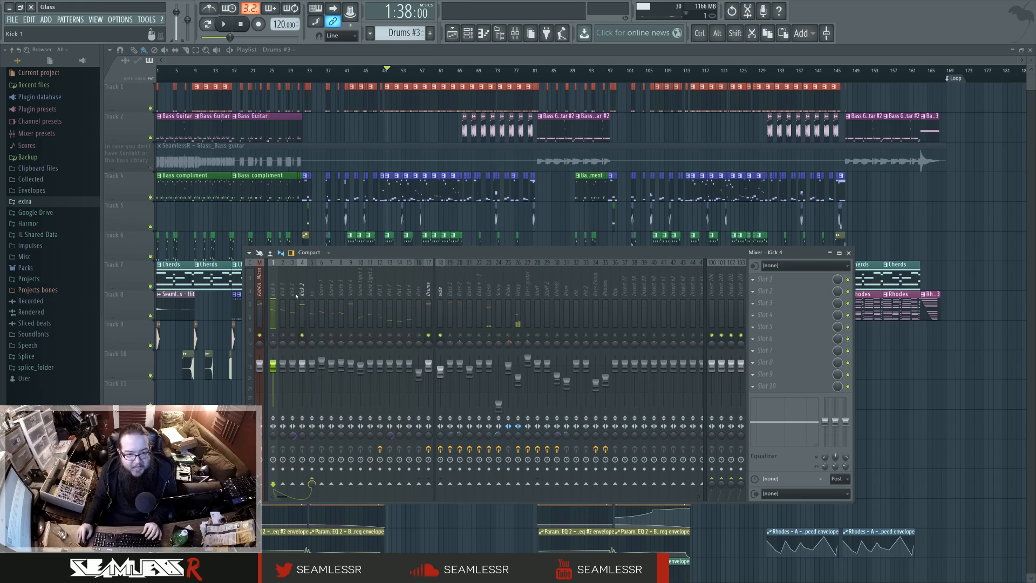
left_click(302, 290)
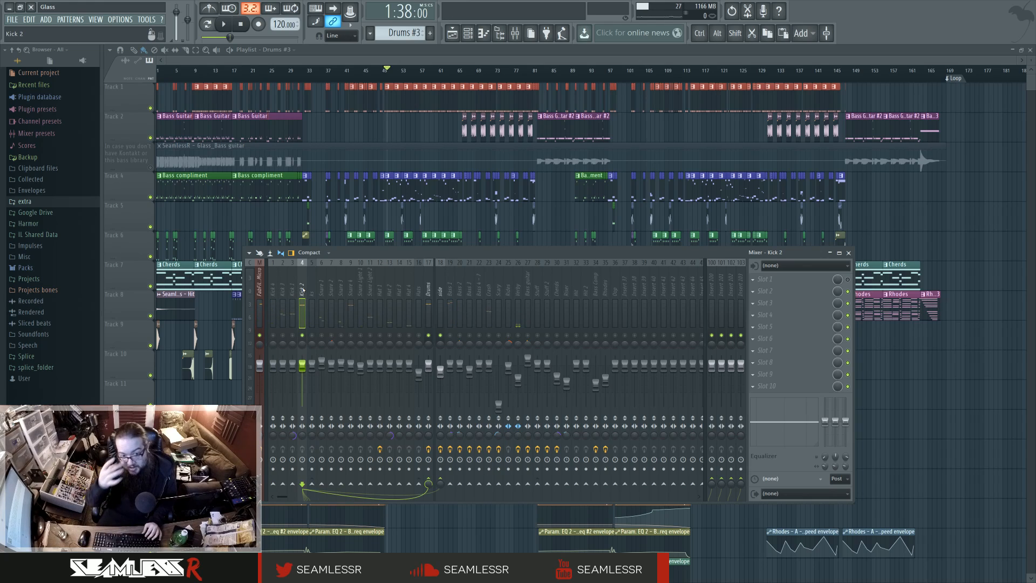
Unmute the Kick 4, Kick 3 and Kick 1 mixer tracks alongside Kick 2, and examine the Kick 1_4 channel's sample.
left_click_drag(292, 335, 272, 337)
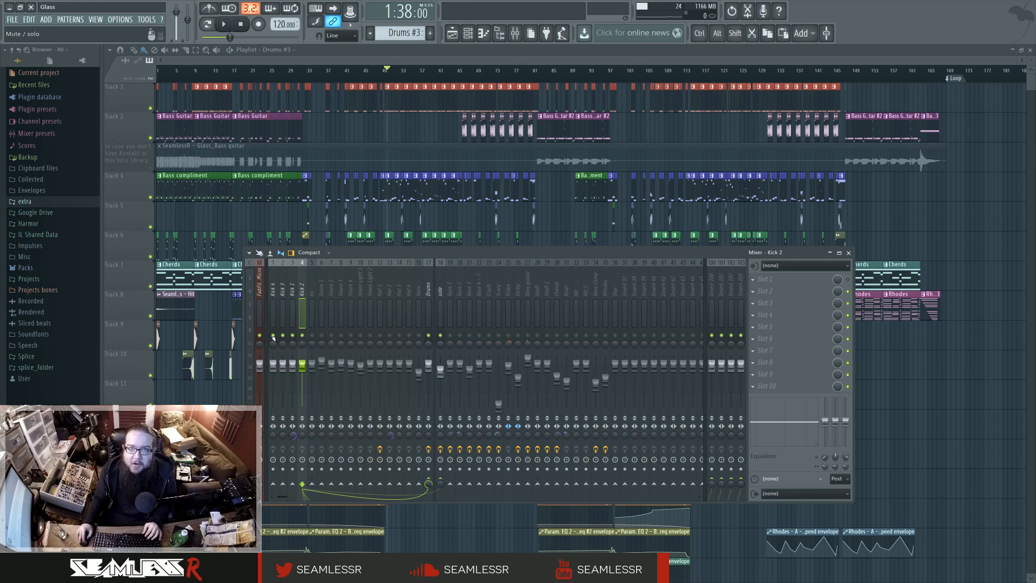
left_click(292, 311)
left_click_drag(297, 290, 278, 294)
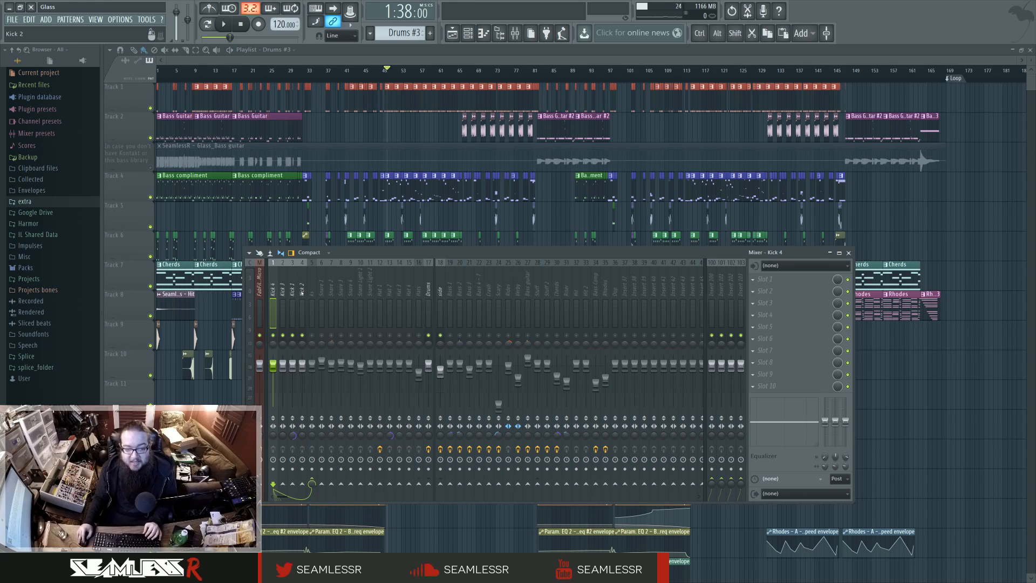
left_click(468, 33)
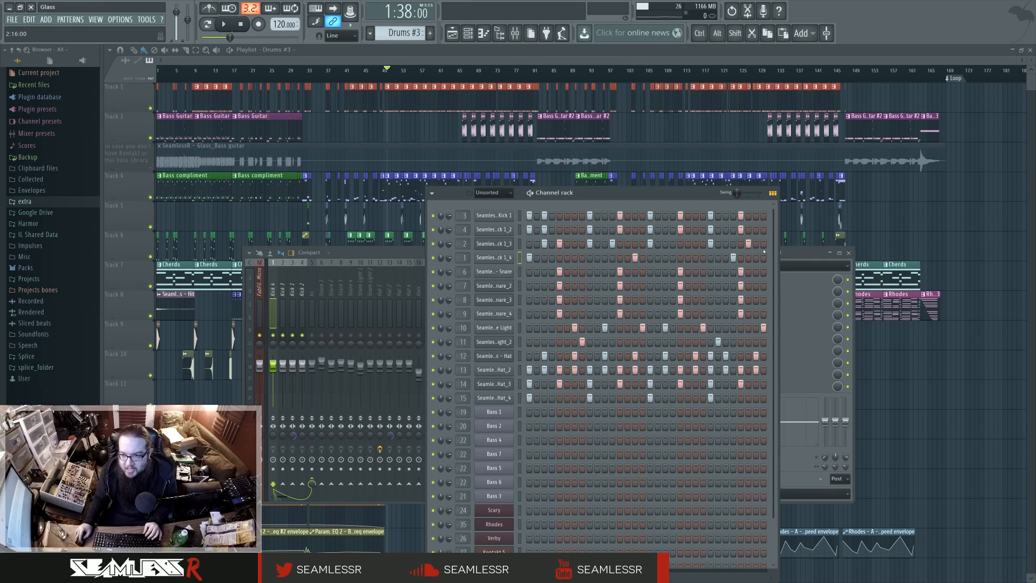
left_click(505, 258)
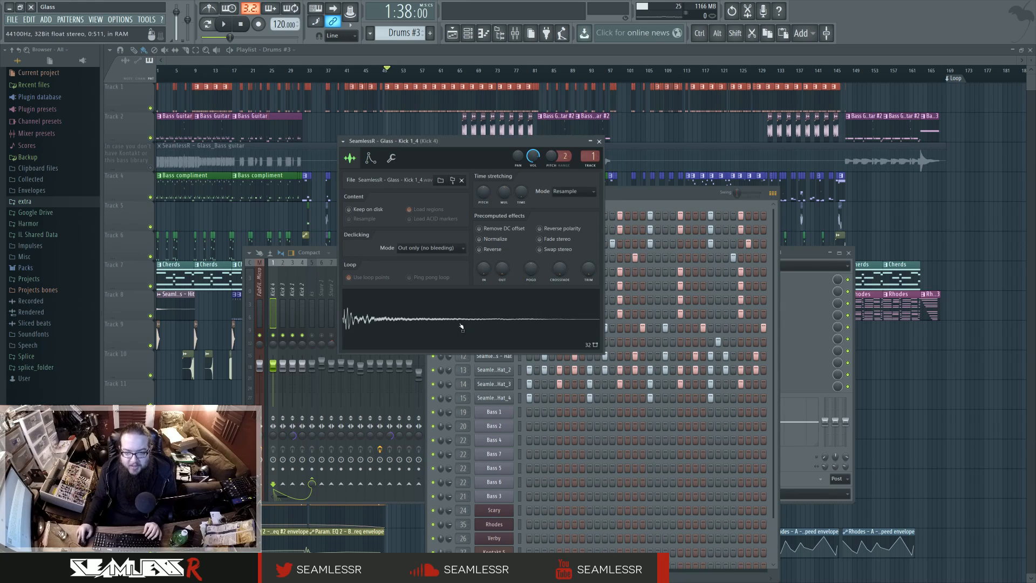
Enable all four kick tracks in the mixer and play the Drums #3 pattern on its own to compare it with its steps.
left_click(305, 339)
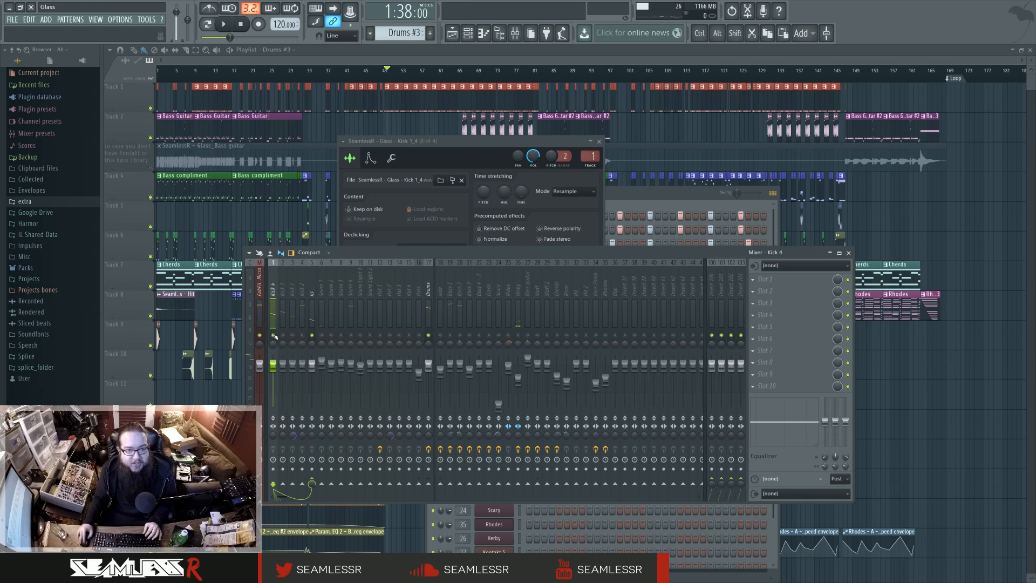
left_click(283, 336)
left_click(293, 336)
left_click(301, 336)
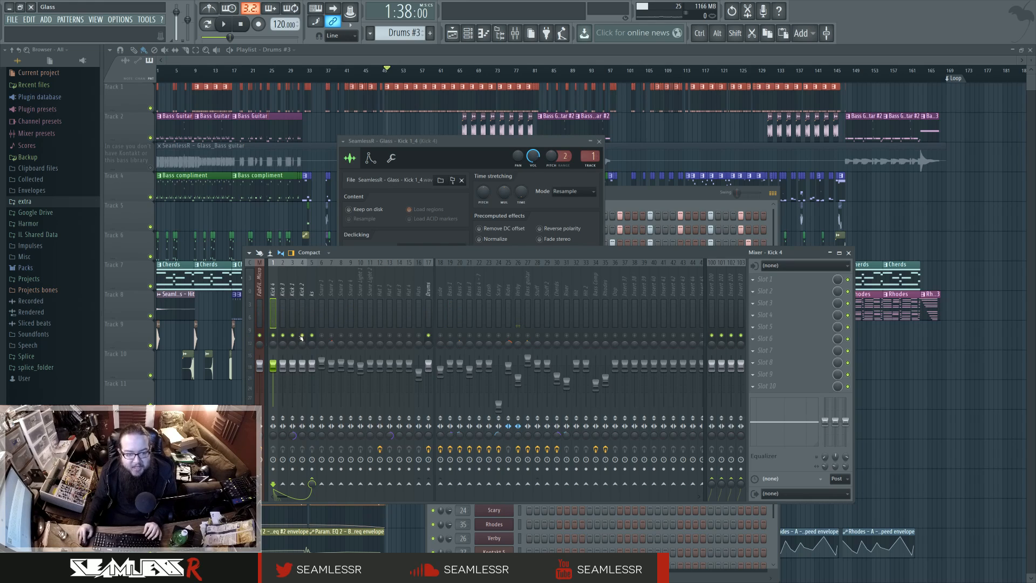
key("F6")
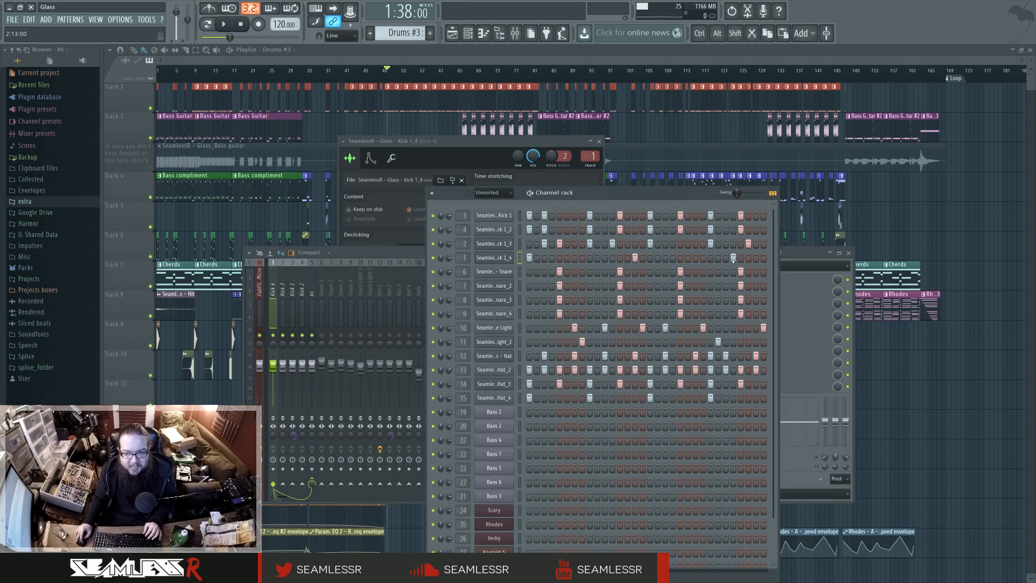
left_click(223, 23)
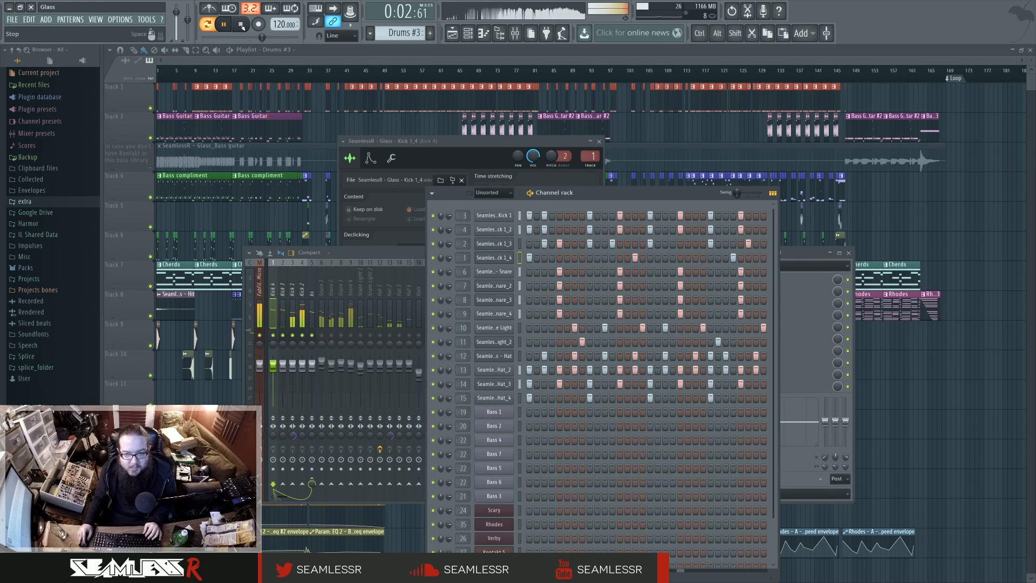
left_click(241, 24)
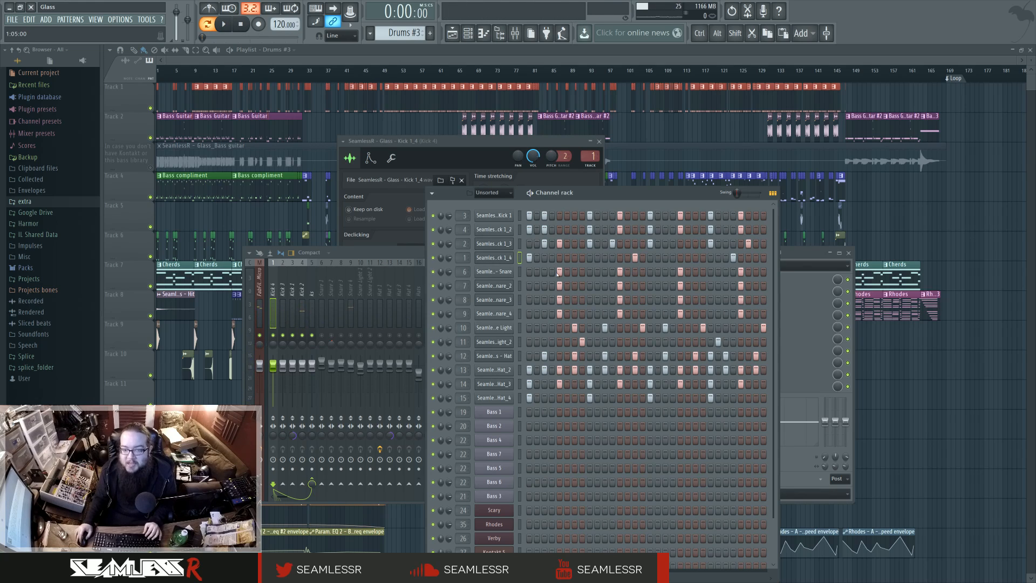
Enable only the Snare 1 to Snare 4 drum tracks in the mixer and play the pattern to hear the layered snare.
left_click(334, 339)
left_click(332, 335)
left_click(351, 335)
left_click(341, 335)
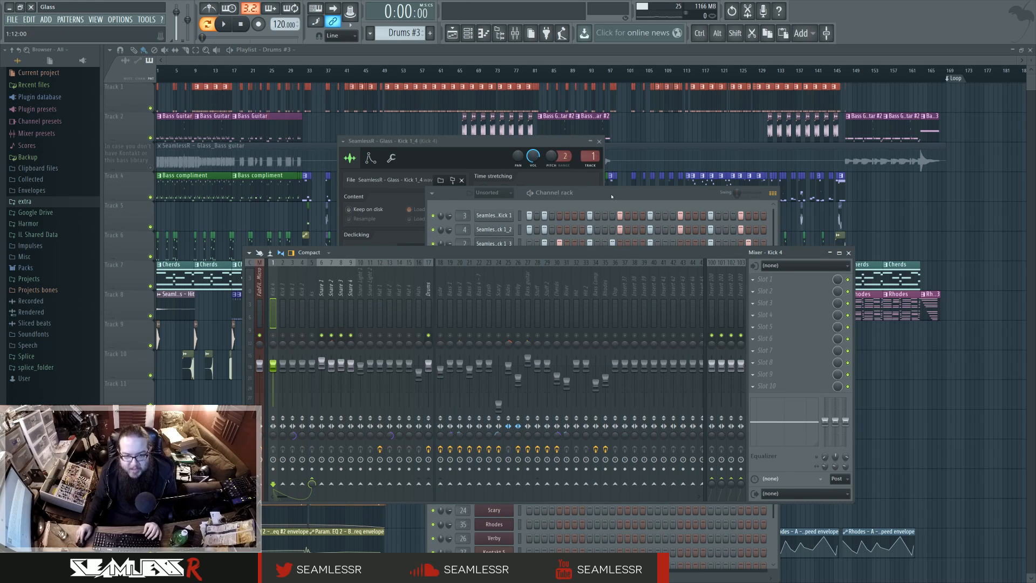
left_click_drag(611, 195, 634, 134)
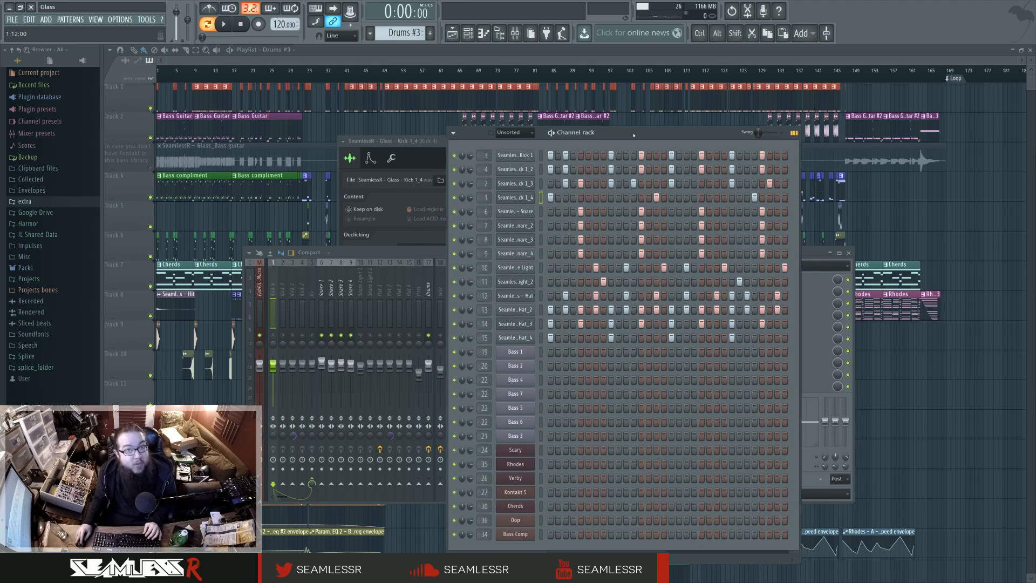
key("space")
key("space")
Audition the Snare 1 to Snare 4 tracks in different mute and solo combinations, and unsolo so every mixer track is active.
mouse_move(322, 291)
left_mouse_down()
mouse_move(341, 292)
mouse_move(322, 292)
left_mouse_up()
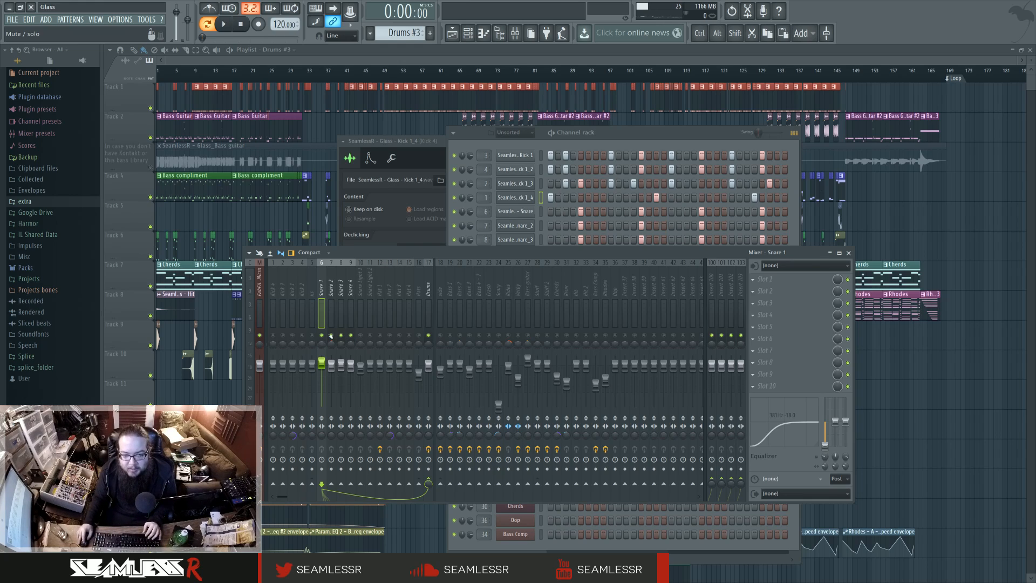
key("space")
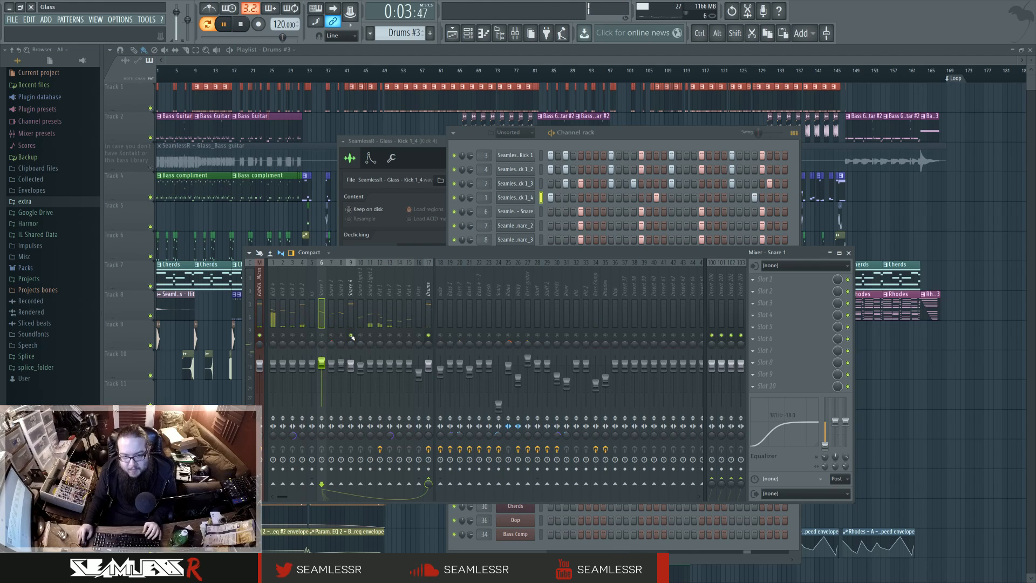
key("space")
left_click(341, 335)
left_click(341, 336)
left_click(330, 336)
left_click(331, 336)
left_click(341, 336)
left_click(330, 335)
left_click(322, 336)
key("space")
key("space")
right_click(341, 336)
right_click(341, 336)
Switch playback to song mode and play the full mix from about 1:42 with the mixer open.
key("space")
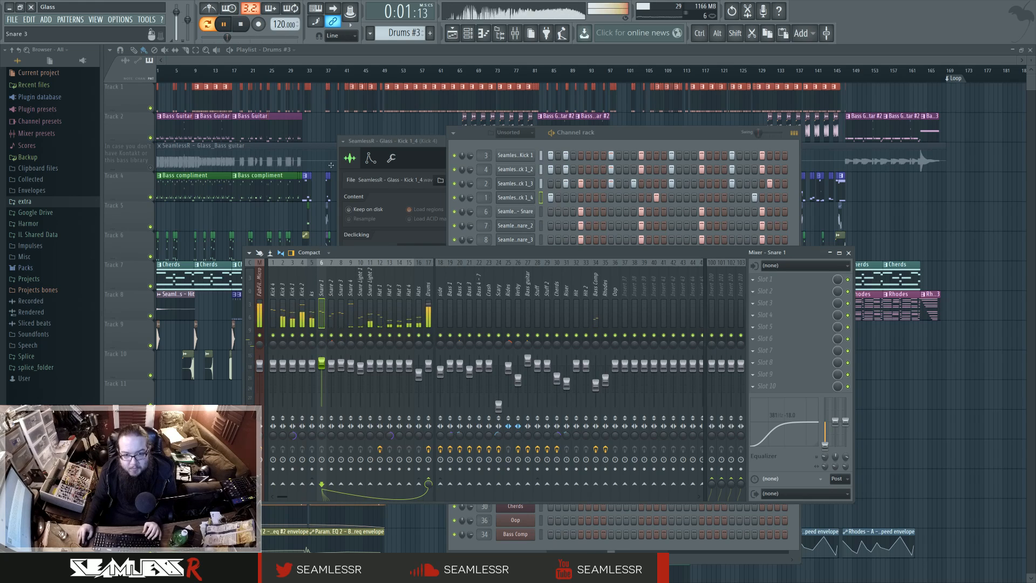
left_click(207, 24)
left_click(398, 70)
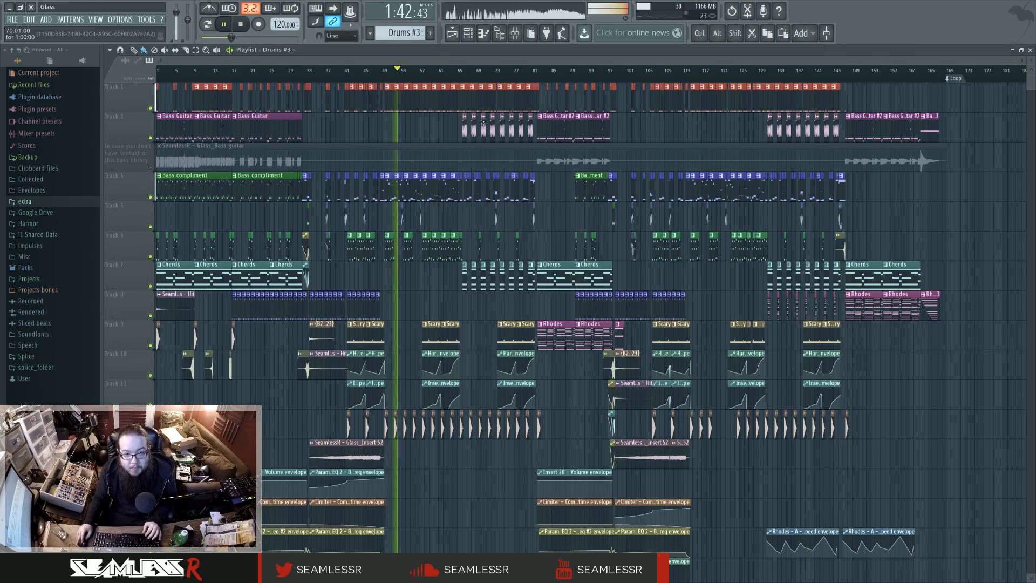
left_click(515, 36)
left_click_drag(469, 252, 459, 261)
key("space")
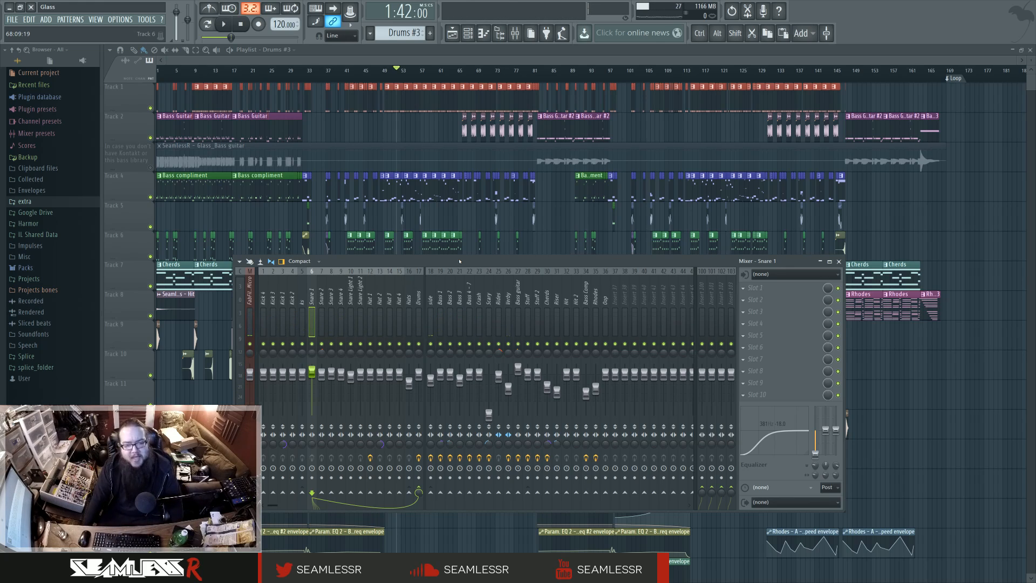
Select the Hat 1 mixer track, and open the Snare Light and Snare Light_2 channels to audition their samples.
left_click(366, 271)
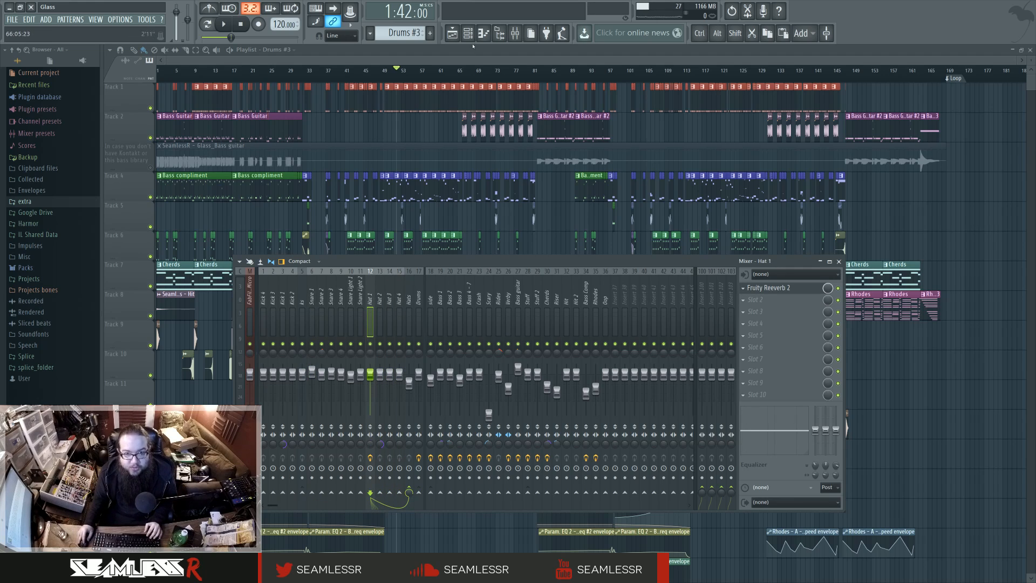
left_click(468, 33)
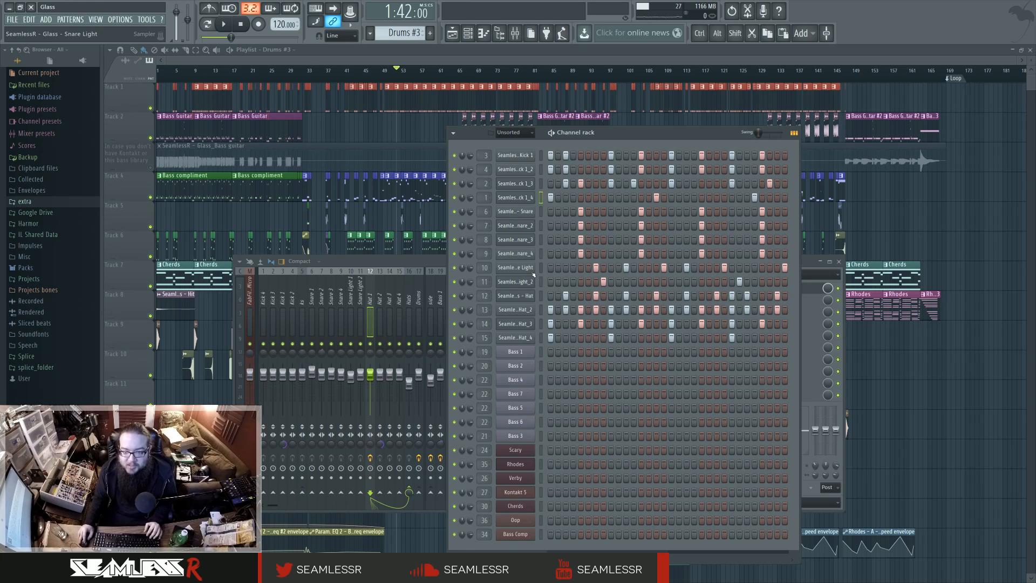
left_click(516, 267)
left_click(249, 278)
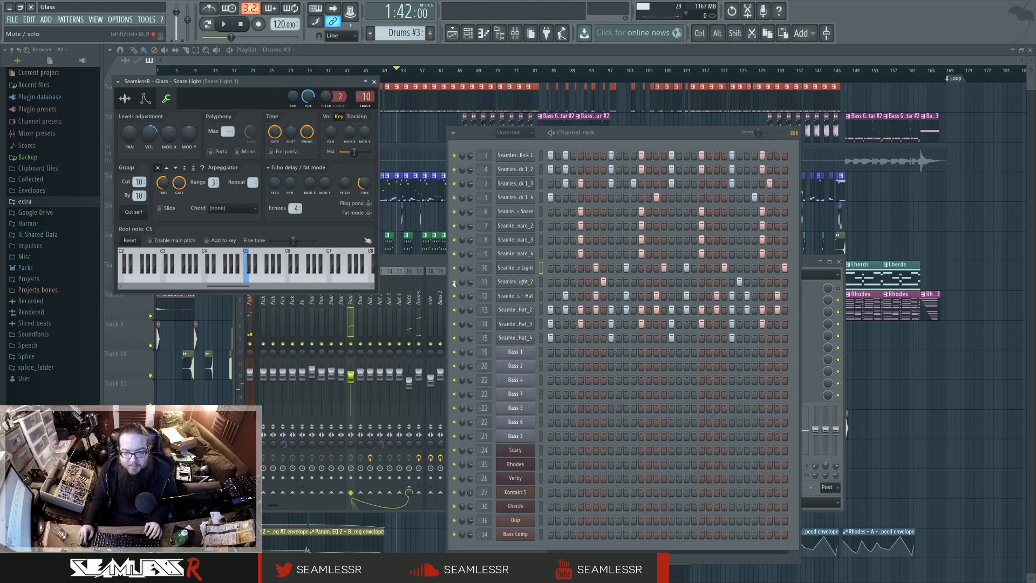
left_click(515, 281)
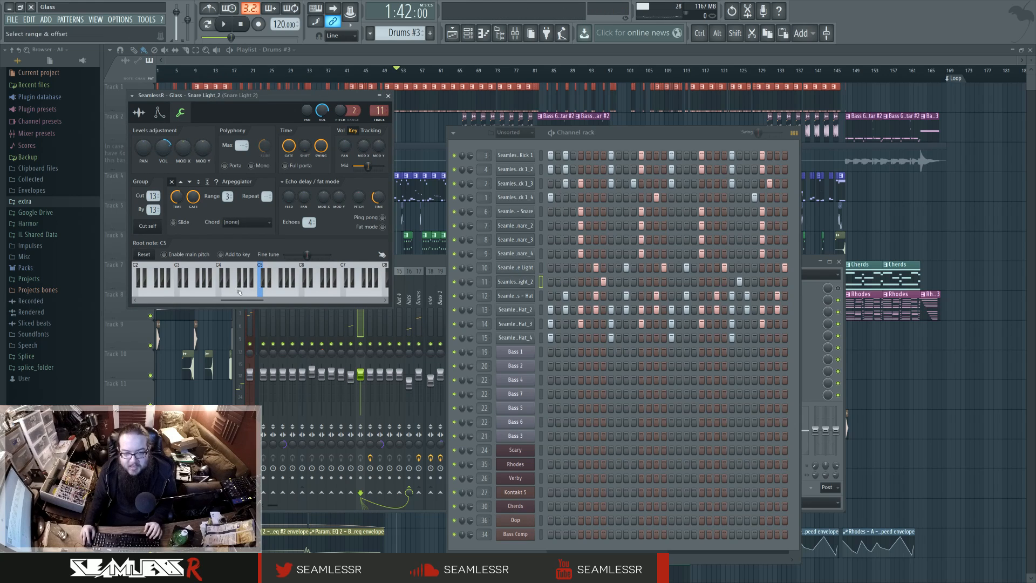
Switch playback to pattern mode, audition the samples of the Hat channels through Hat_4, and close the channel window.
left_click(223, 24)
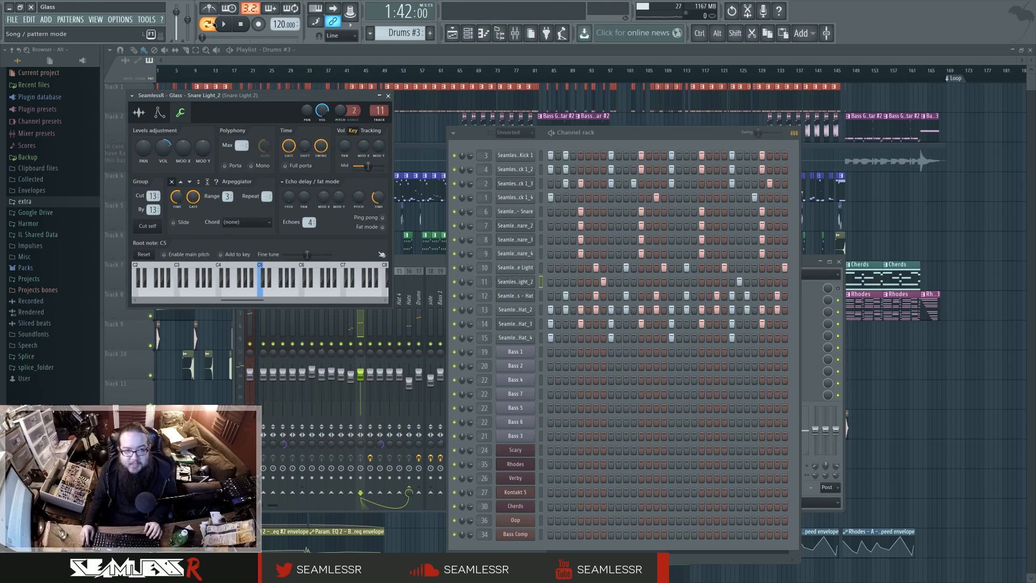
left_click(241, 24)
left_click(532, 298)
left_click(432, 325)
left_click(561, 136)
left_click(525, 311)
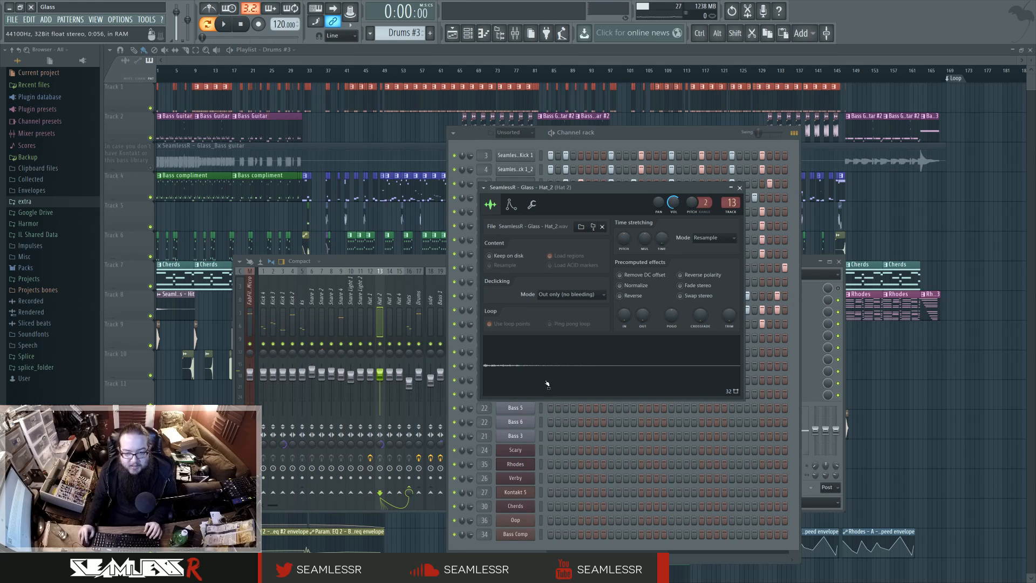
left_click(525, 312)
left_click(522, 339)
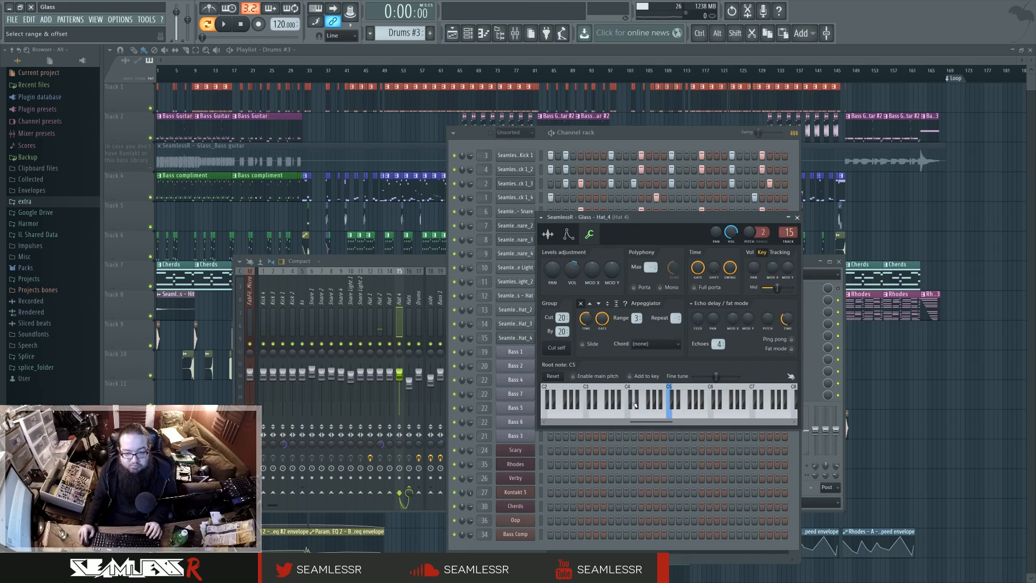
left_click(796, 218)
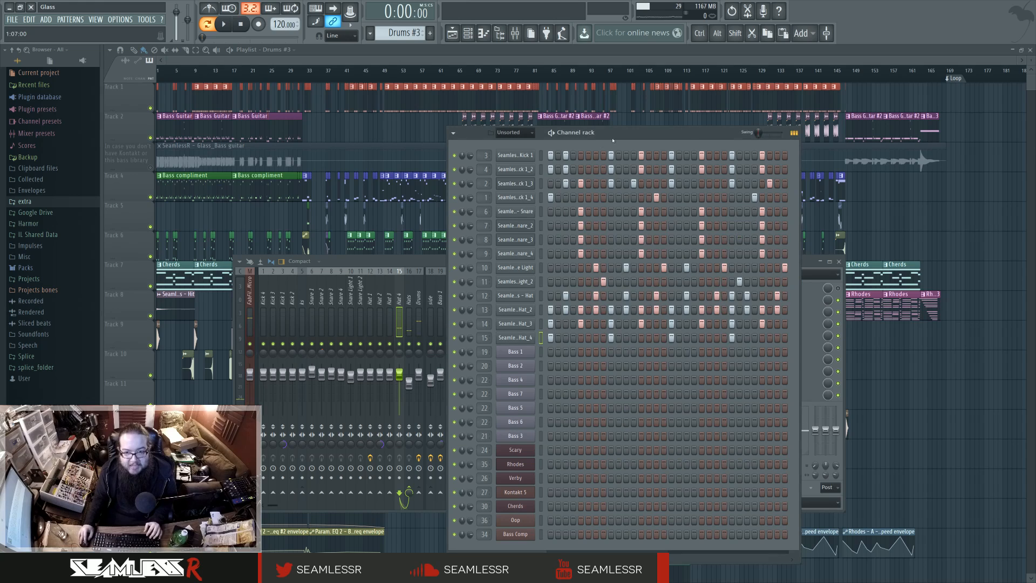
Go through the mixer tracks from Snare Light to Hats to review how they route into the Hats bus.
left_click(428, 265)
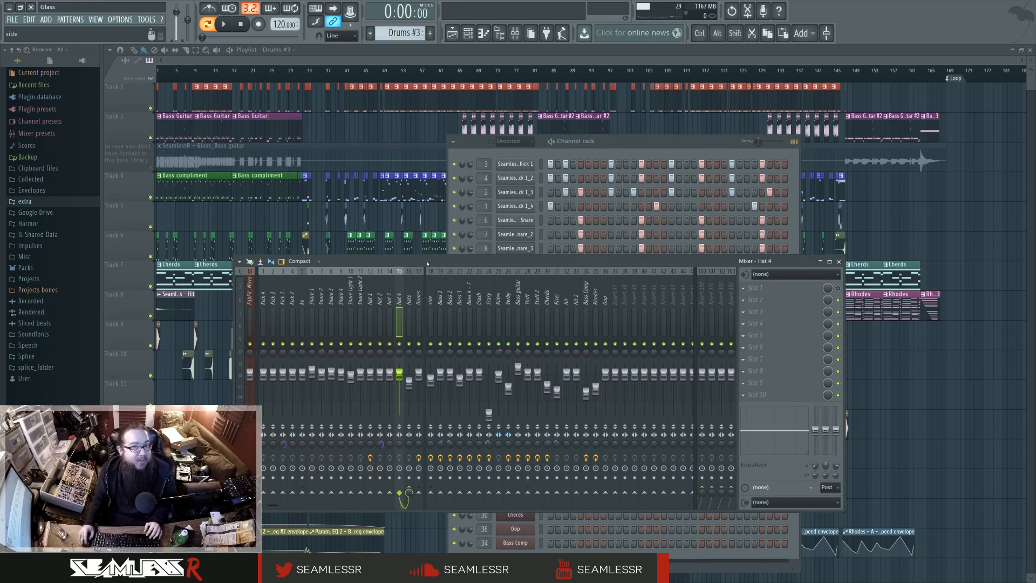
mouse_move(390, 303)
left_mouse_down()
mouse_move(372, 303)
mouse_move(408, 303)
mouse_move(370, 304)
mouse_move(408, 303)
left_mouse_up()
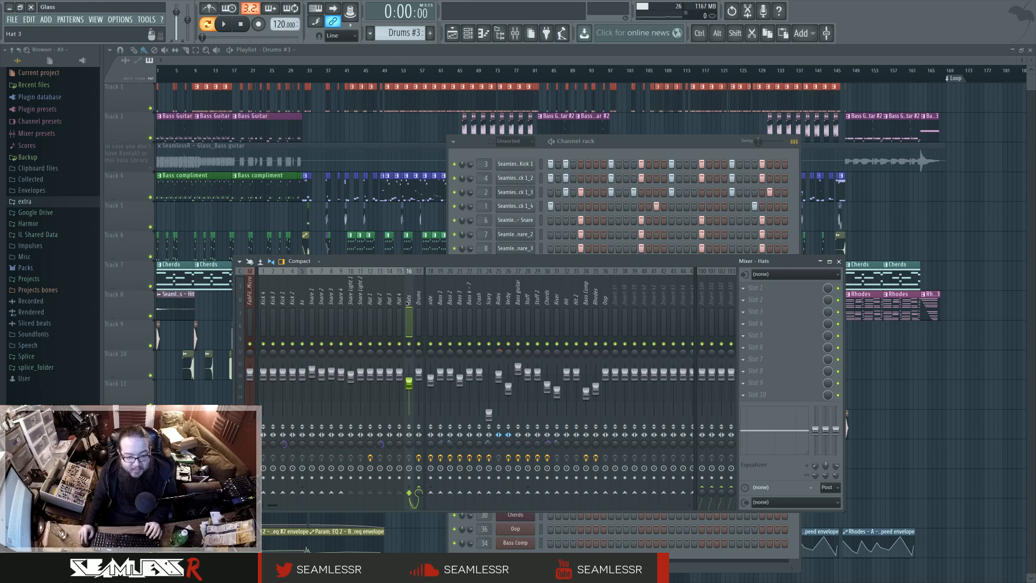
left_click(352, 301)
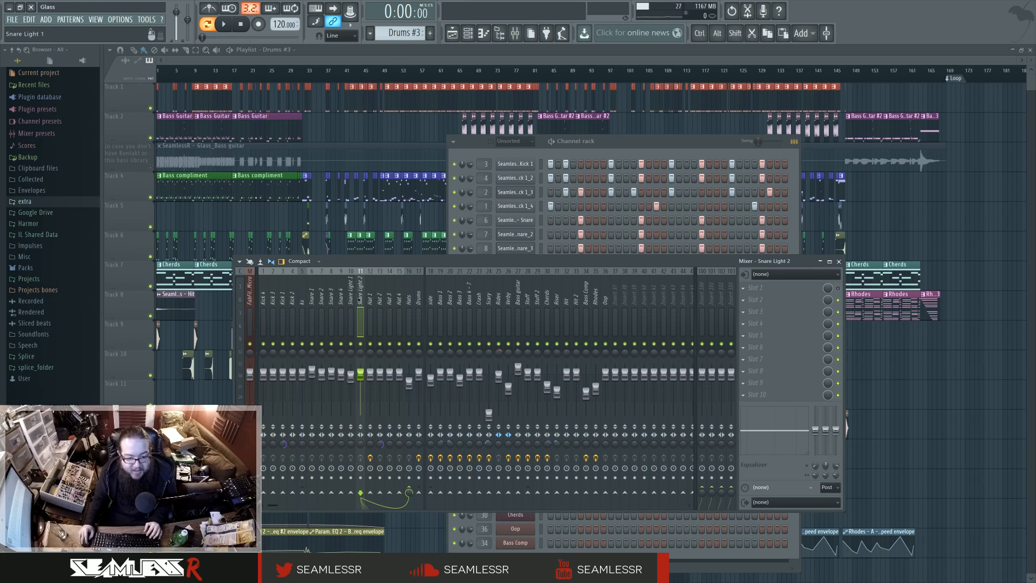
left_click_drag(354, 301, 407, 302)
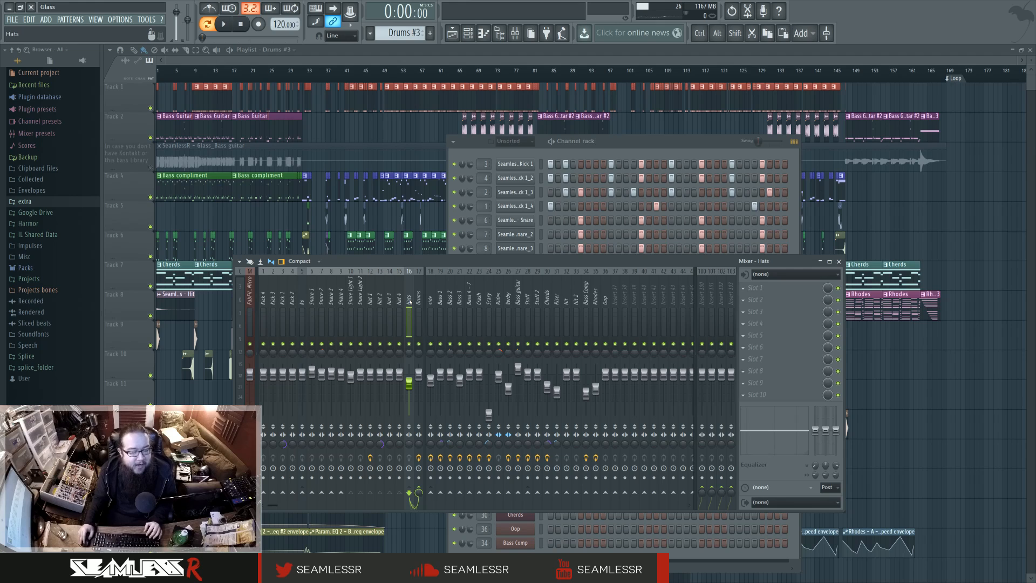
Play the song in song mode from 1:46 with the mixer open to observe the drum levels.
left_click(406, 70)
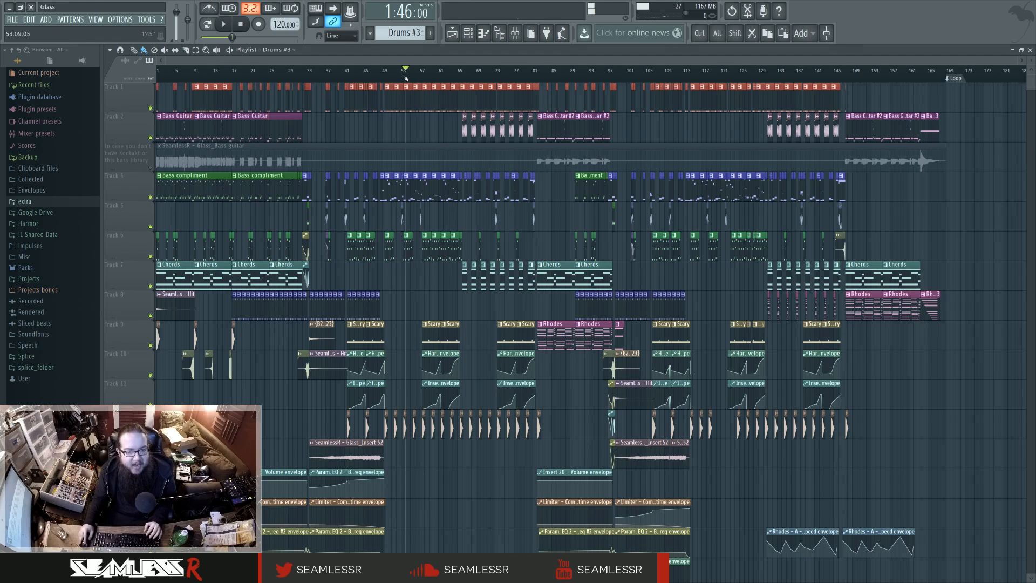
left_click(515, 34)
key("space")
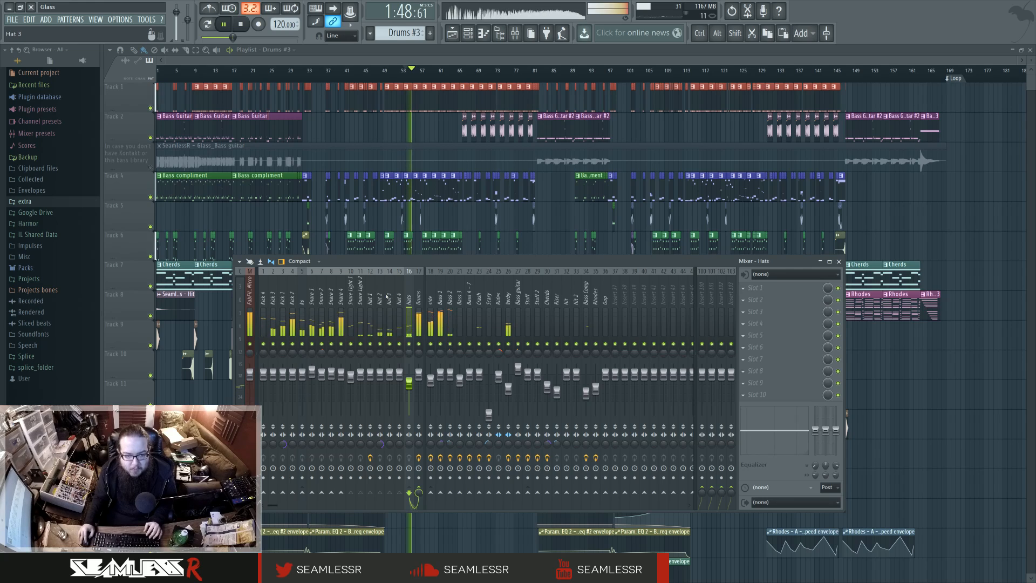
key("space")
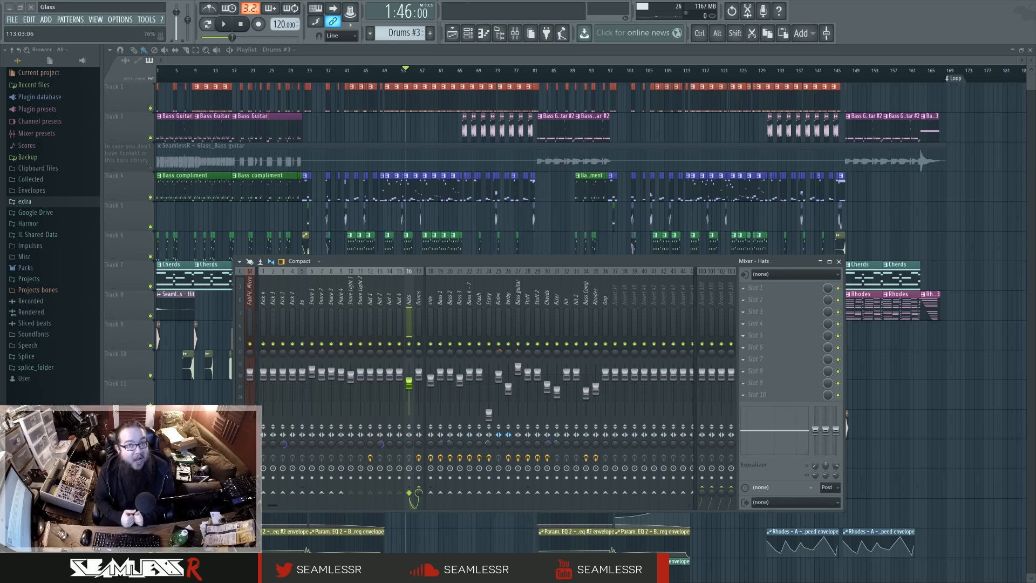
Select an unused insert track past Dop in the mixer and lower the volume fader of Insert 44.
left_click(674, 297)
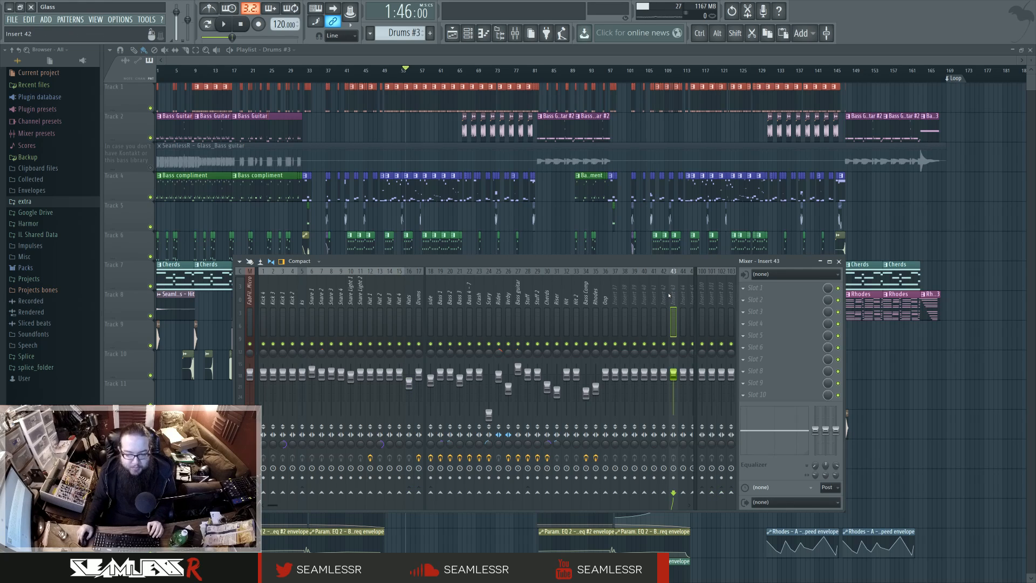
scroll(669, 295, "right", 3)
left_click_drag(645, 377, 654, 390)
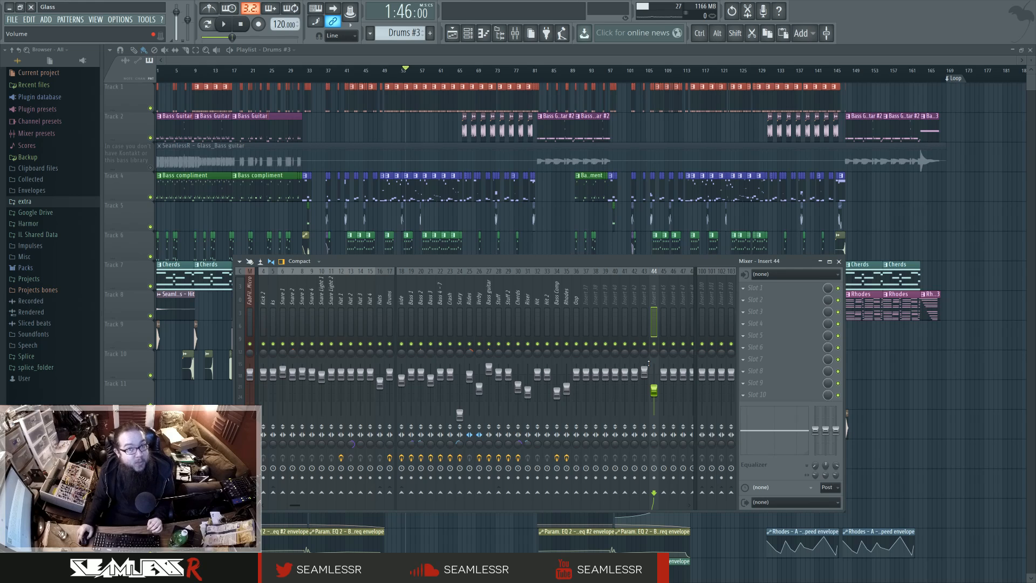
Reset the Insert 44 volume fader to its default level and select the Hat 4 track.
left_click(654, 386, "alt")
left_click(369, 304)
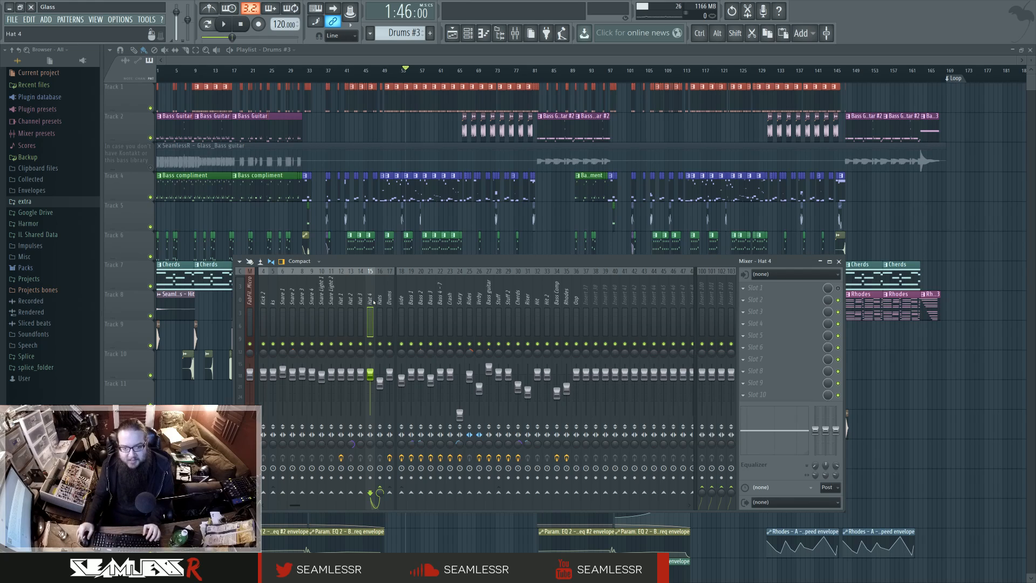
scroll(373, 302, "up", 3)
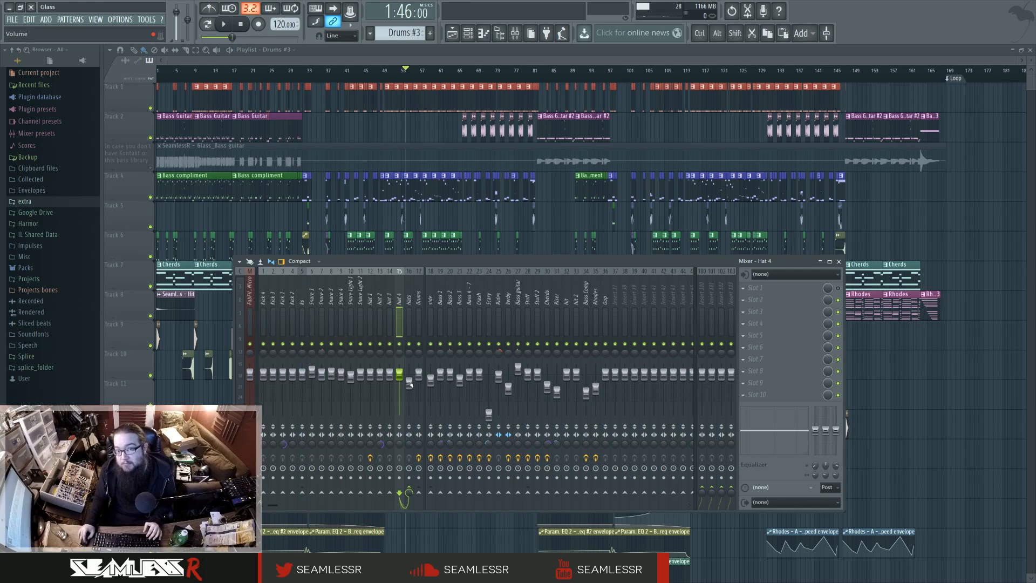
Open Maximus on the Drums track and play the song from 1:46 to observe the mid band's compression.
left_click(419, 334)
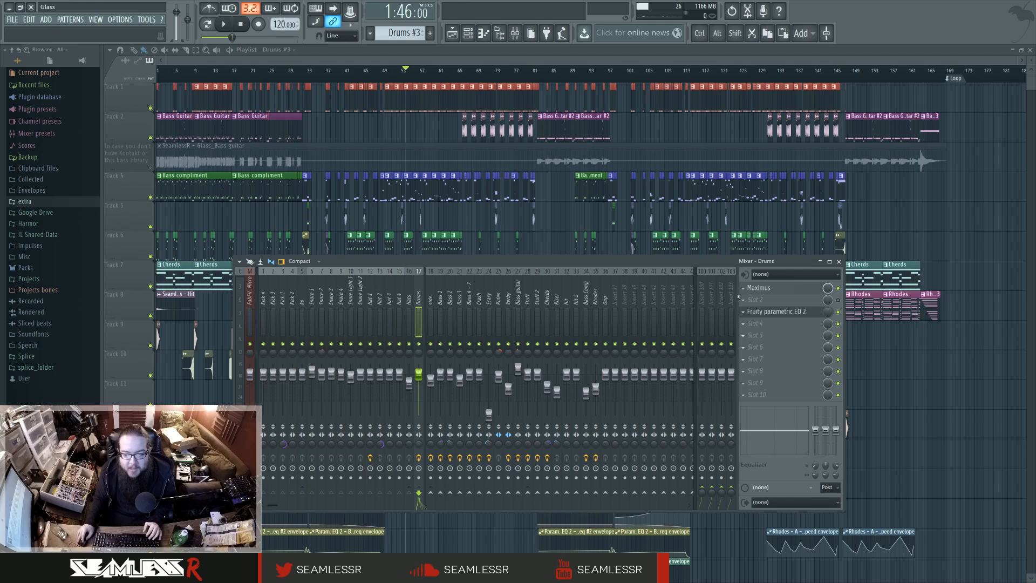
left_click(792, 289)
left_click_drag(571, 133, 617, 282)
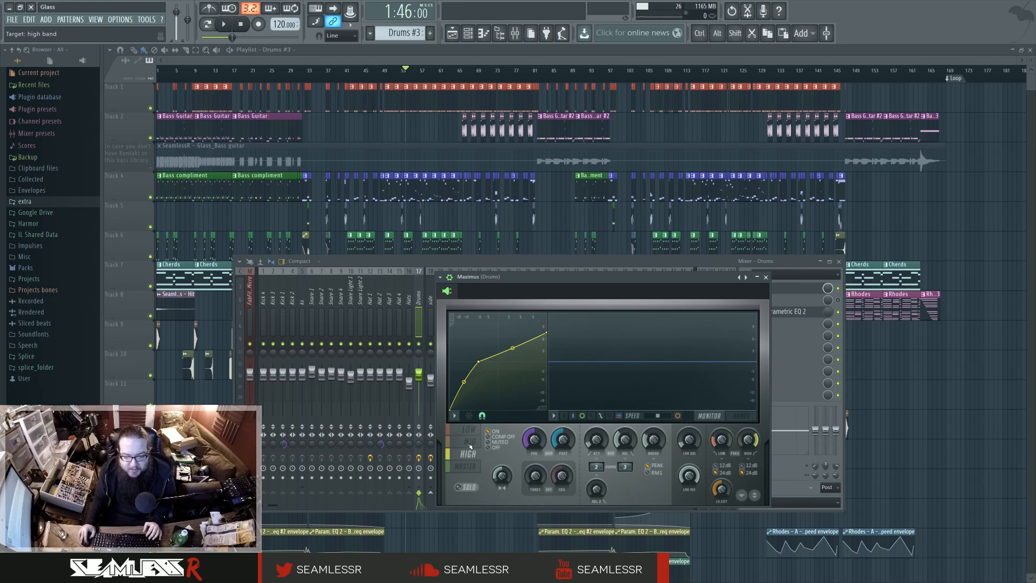
key("space")
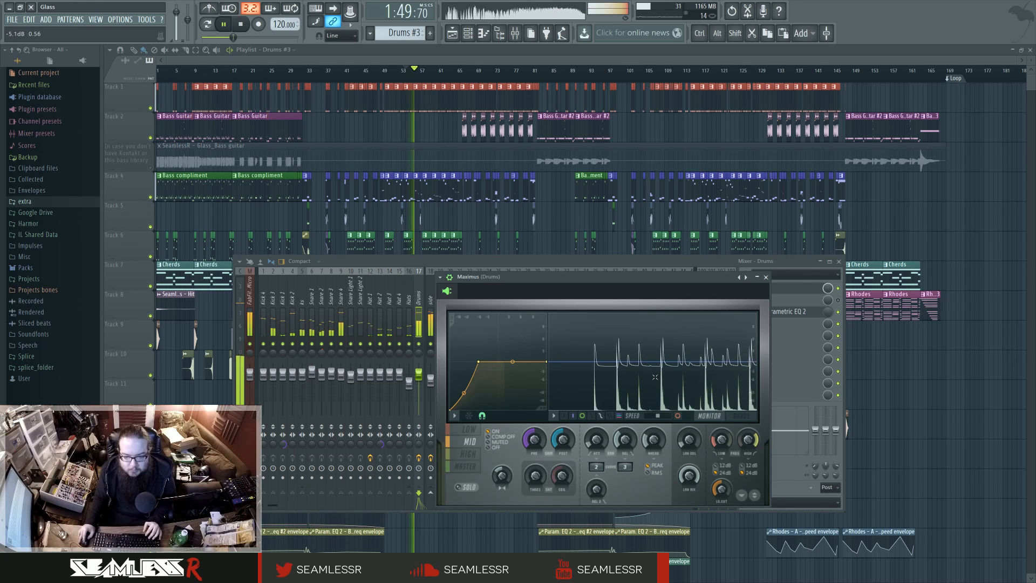
key("space")
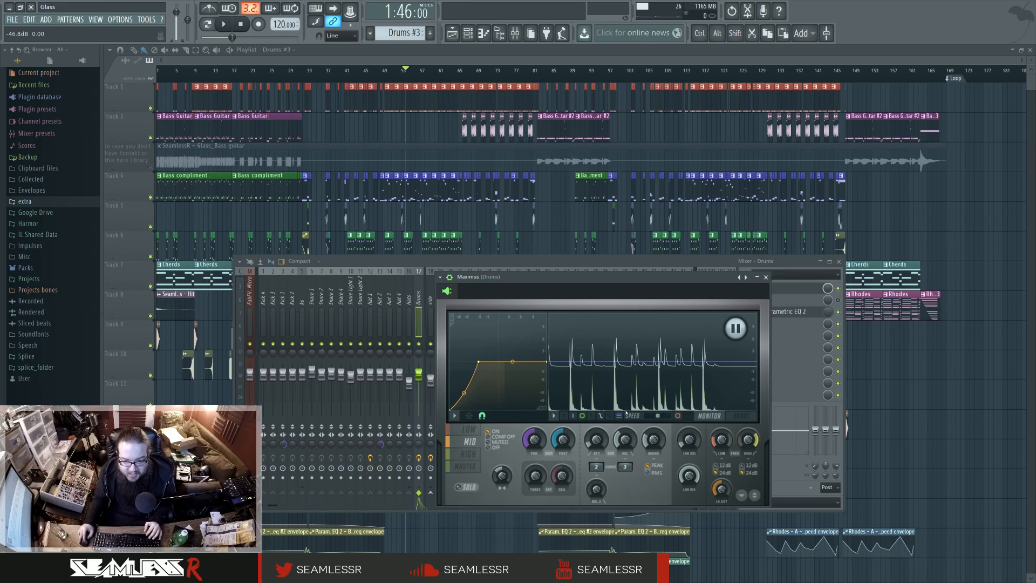
Hide the band analysis envelope in the Maximus monitor and play the song to view the mid band's peaks.
left_click(582, 416)
left_click(582, 417)
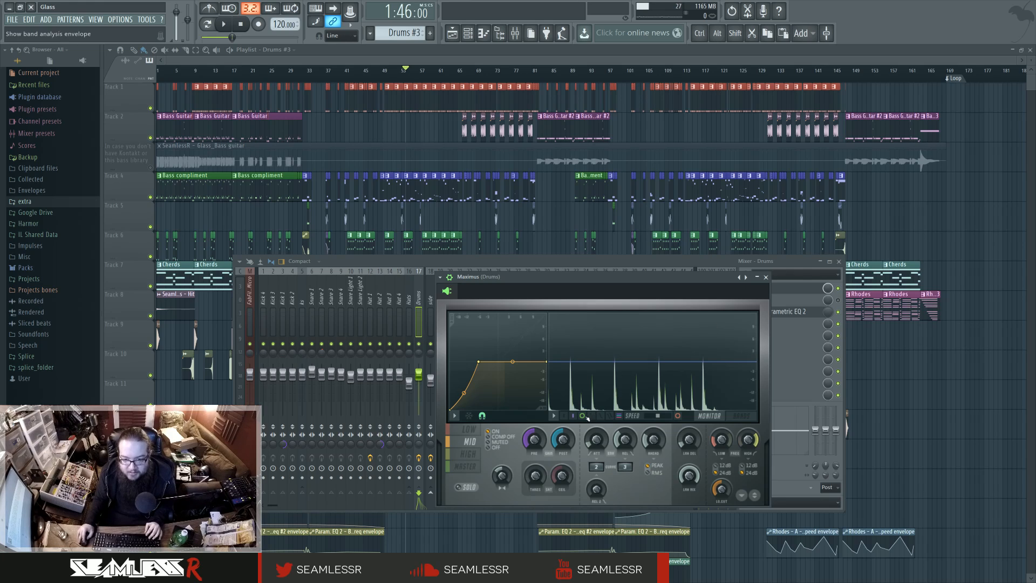
key("space")
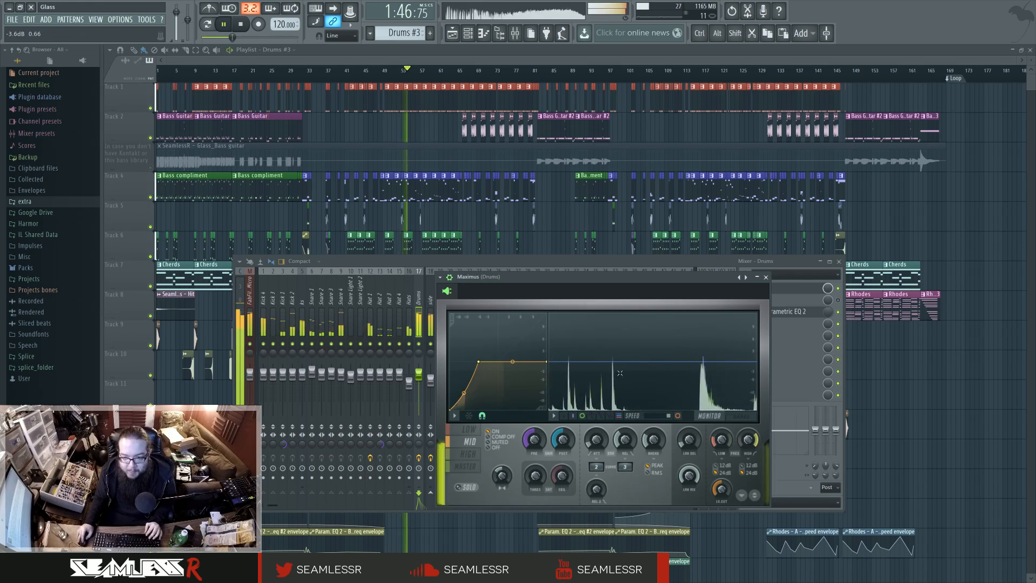
key("space")
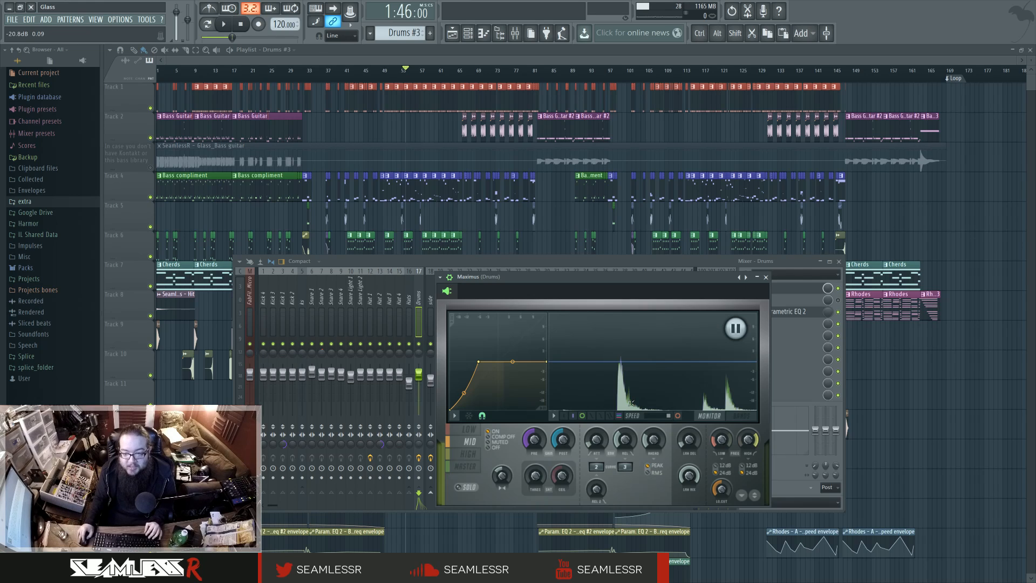
Toggle the band output peaks in the Maximus monitor to compare the mid band's input and output levels.
left_click(581, 417)
left_click(581, 417)
left_click(582, 417)
left_click(582, 417)
left_click(582, 417)
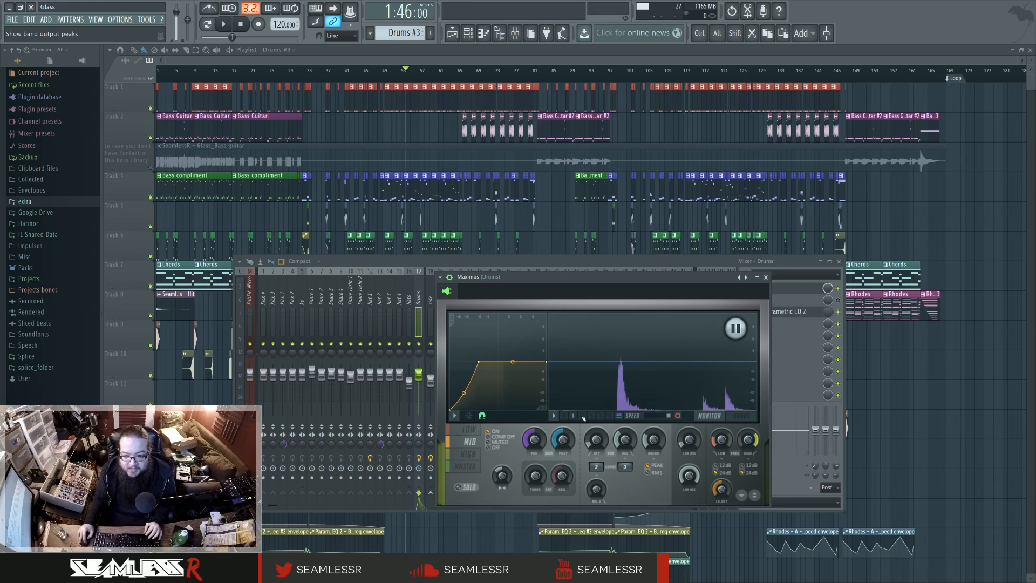
left_click(582, 416)
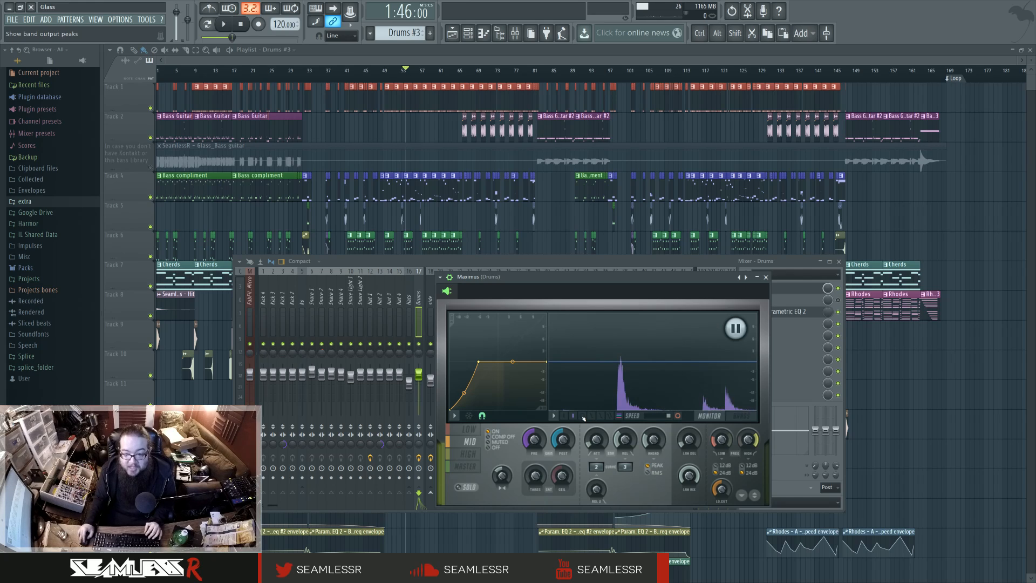
left_click(582, 417)
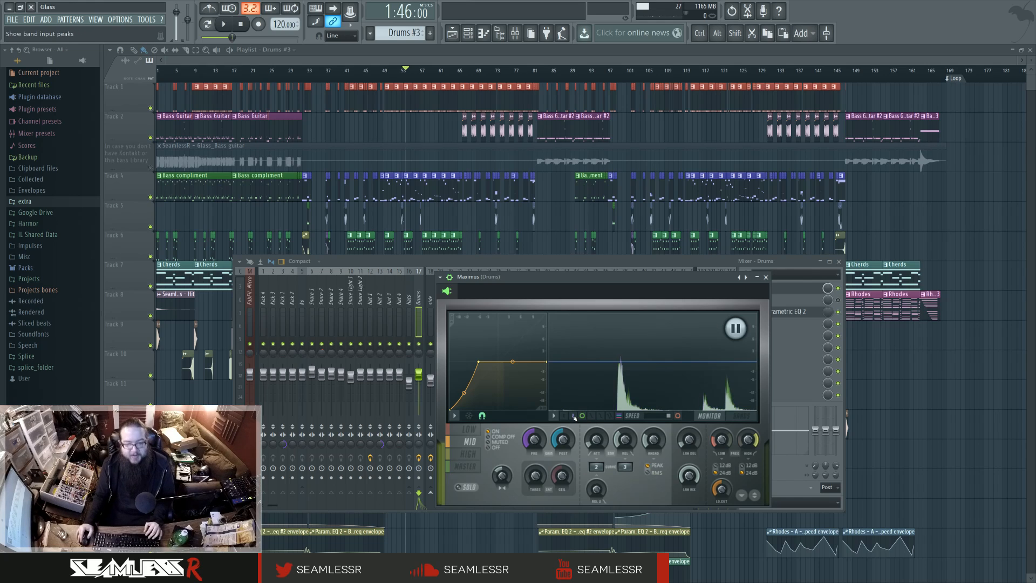
Try a raised and a lowered tension on the first segment of the mid band's curve while playing the song.
left_click_drag(463, 391, 464, 365)
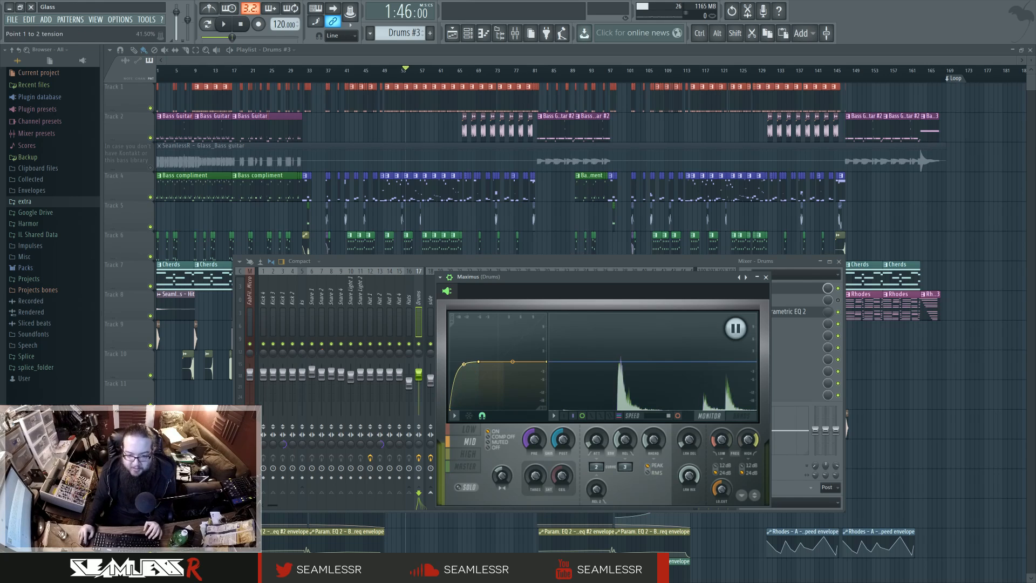
key("space")
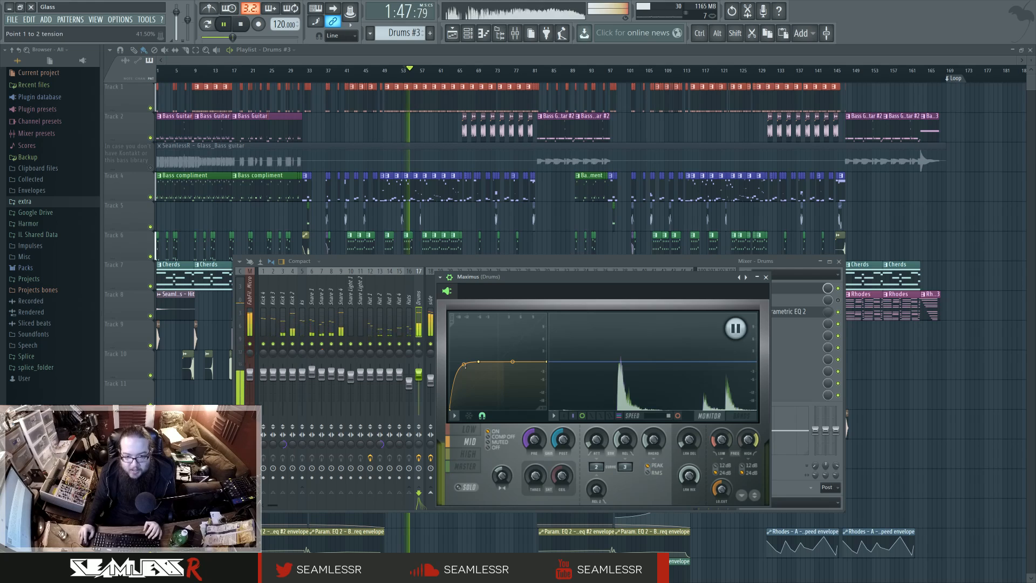
key("space")
left_click_drag(465, 365, 463, 403)
key("space")
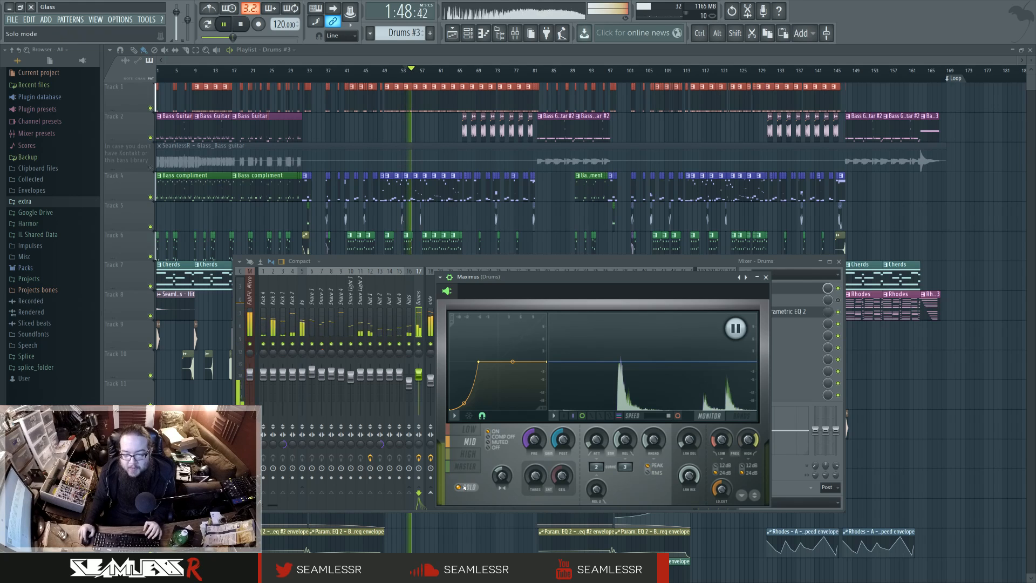
Compare raised, default and lowered first-segment tension on the soloed Drums mid band during playback, and turn solo off.
left_click(430, 343)
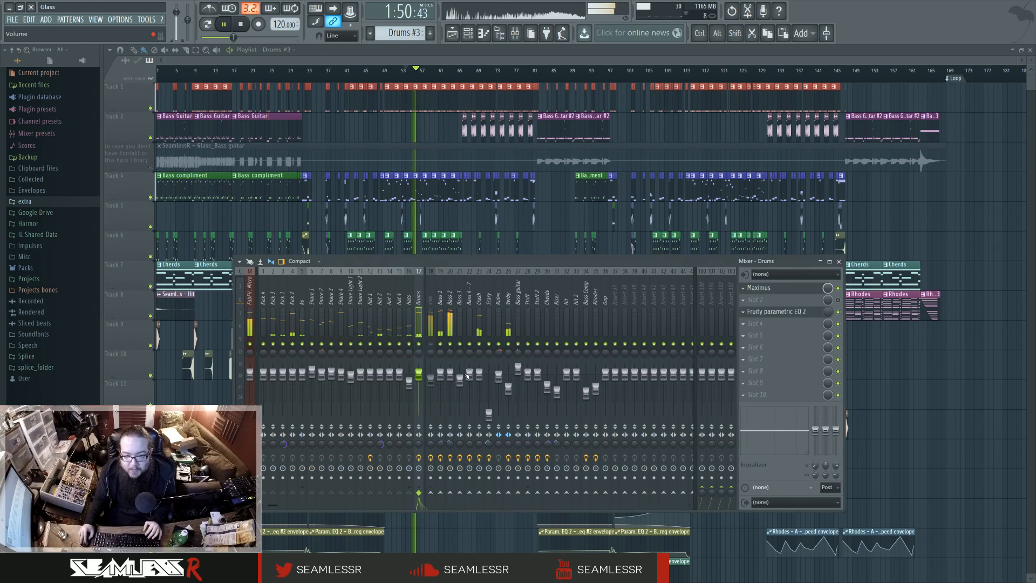
left_click(758, 288)
left_click_drag(463, 403, 464, 364)
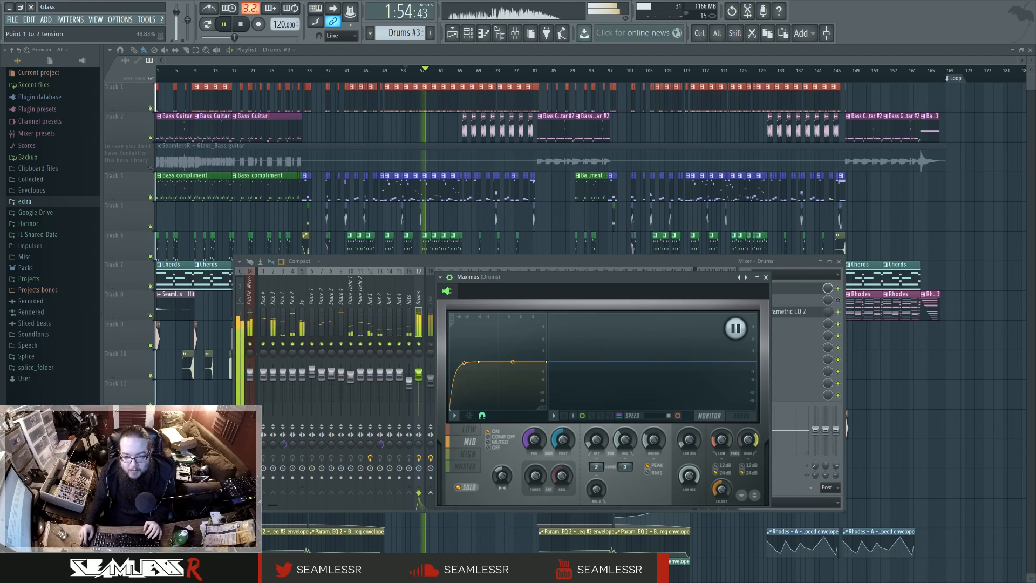
right_click(463, 363)
left_click_drag(463, 386, 464, 400)
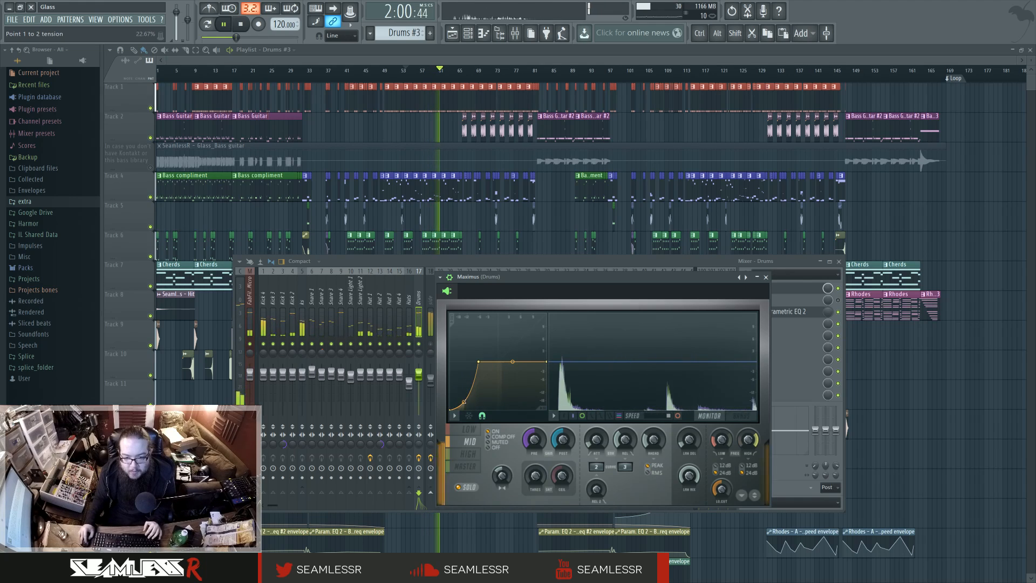
key("space")
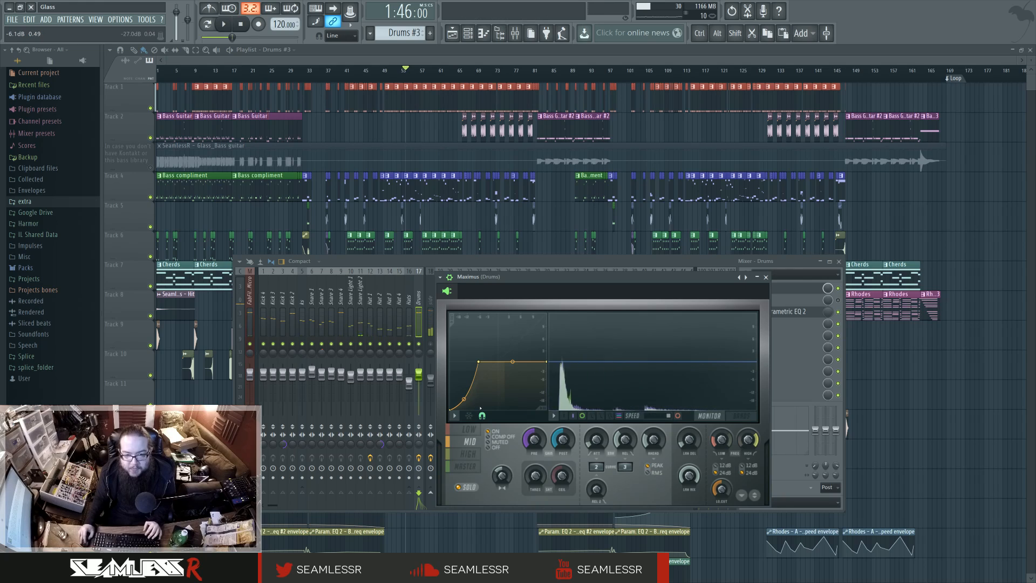
left_click(468, 488)
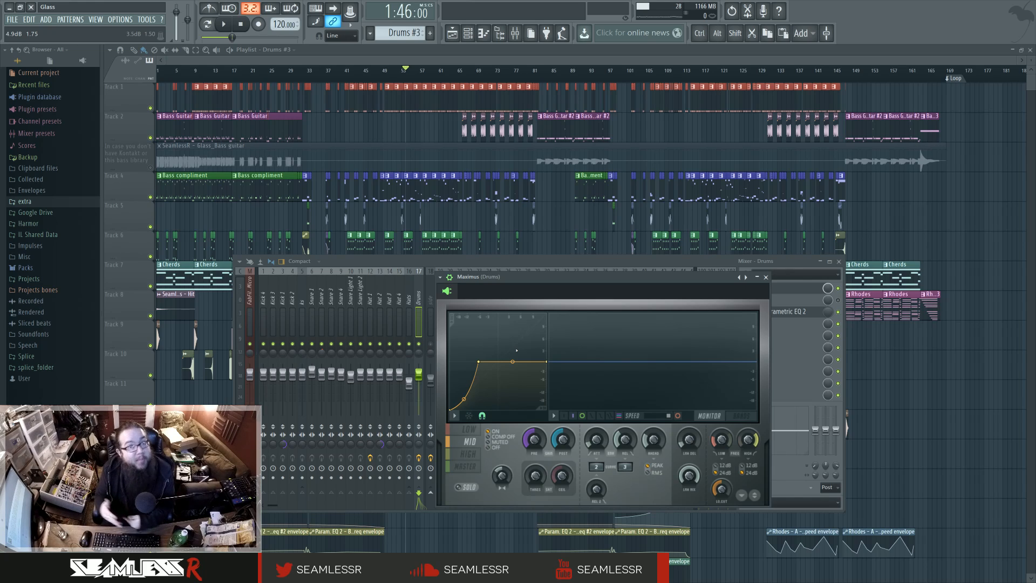
Check the high and low bands' curves in Maximus, and slightly raise the mid band's first-segment tension.
left_click(474, 456)
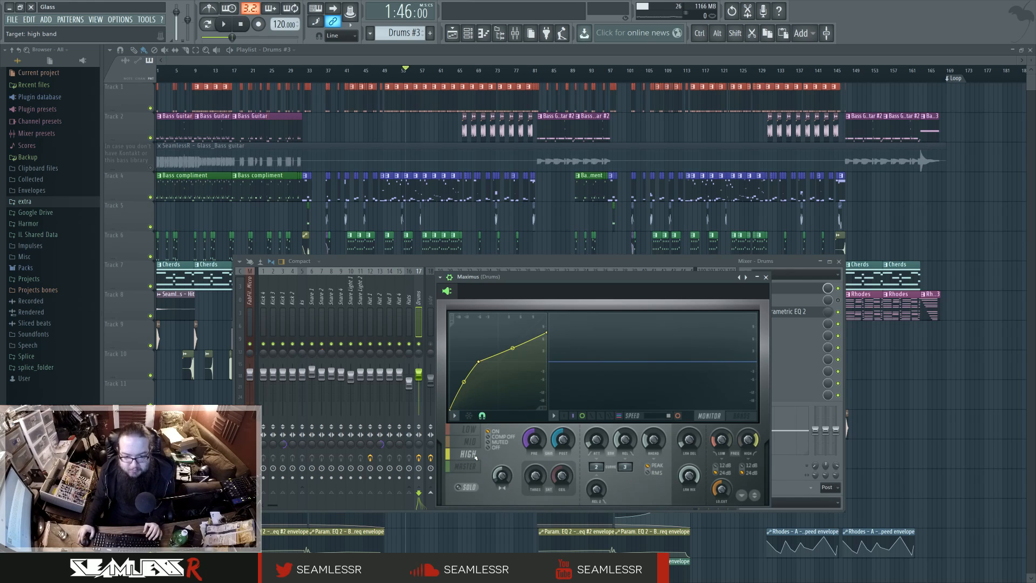
left_click(475, 443)
left_click(474, 430)
left_click(474, 443)
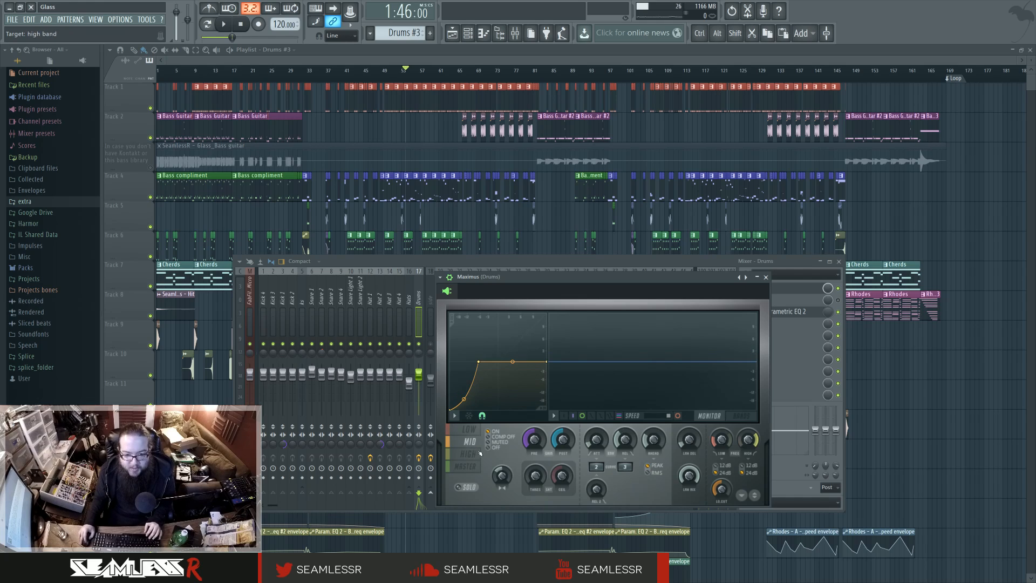
left_click_drag(464, 399, 464, 393)
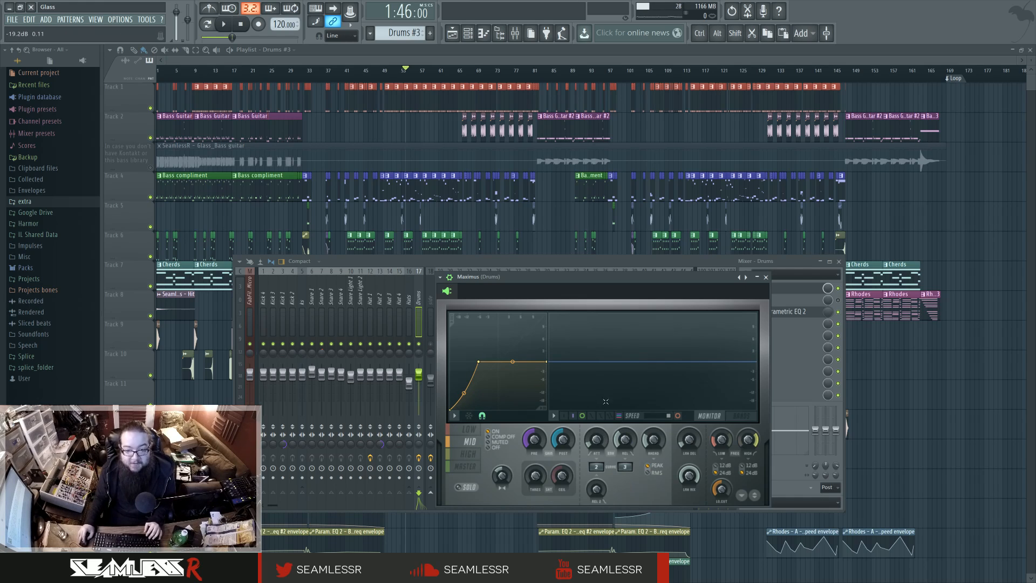
Show the band analysis envelope, play the song to review the mid, high and master bands, and close Maximus.
left_click(602, 417)
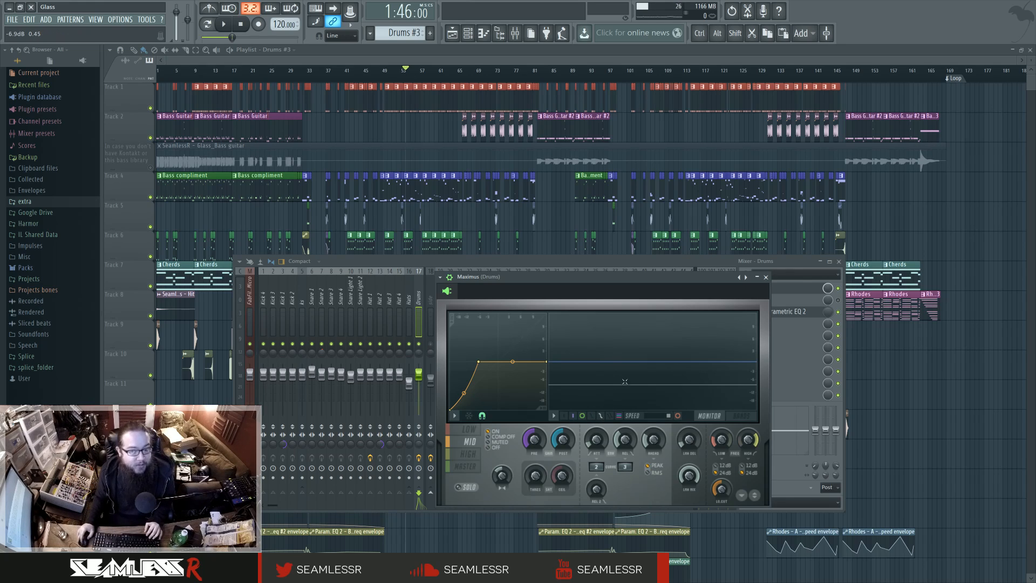
key("space")
key("space")
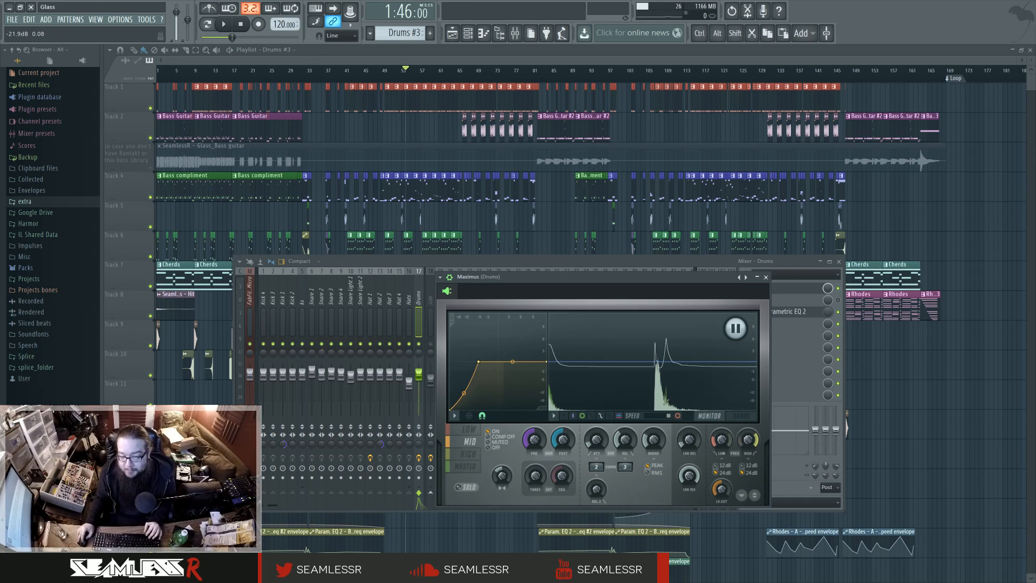
left_click(475, 456)
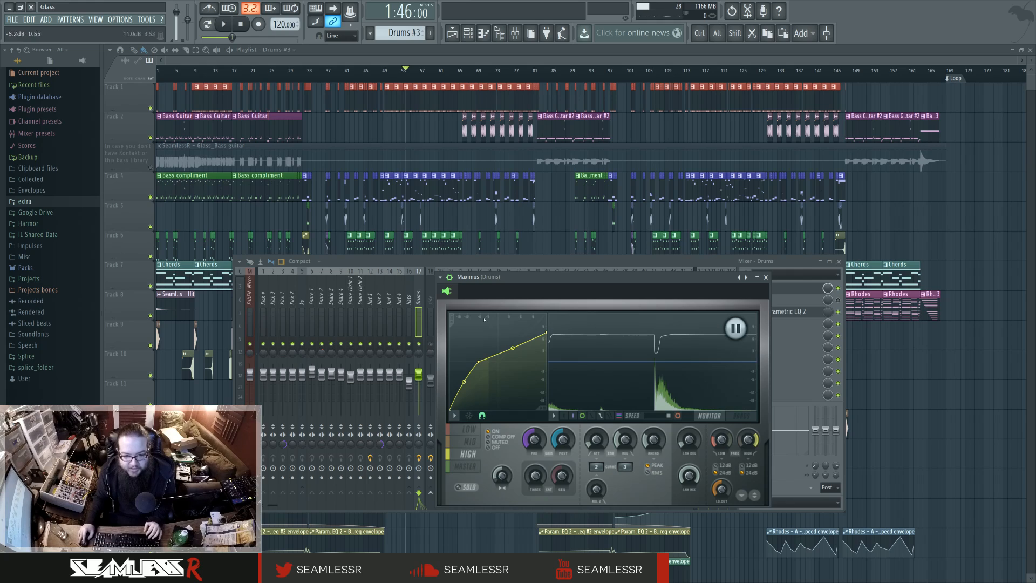
left_click(471, 468)
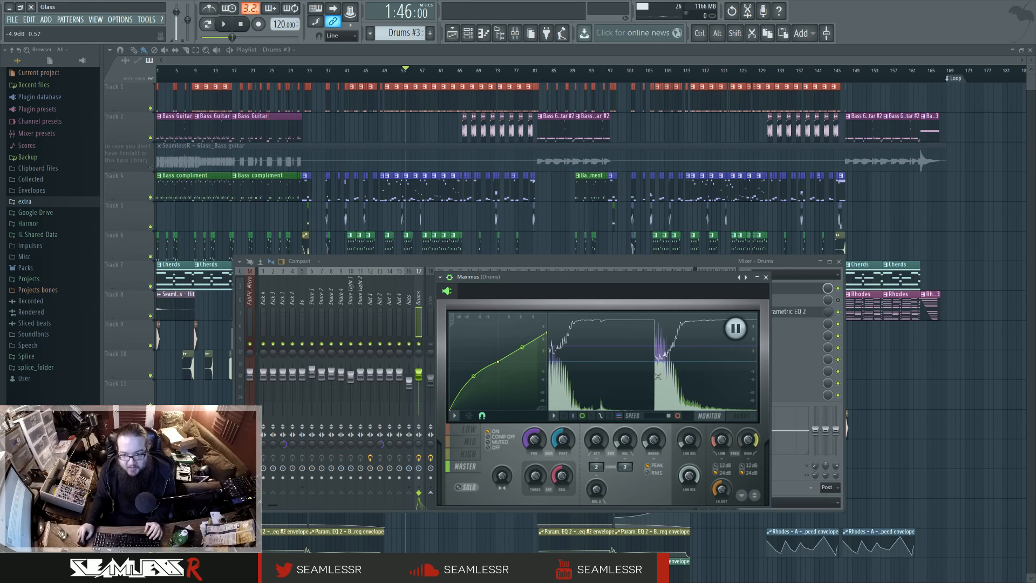
left_click(766, 276)
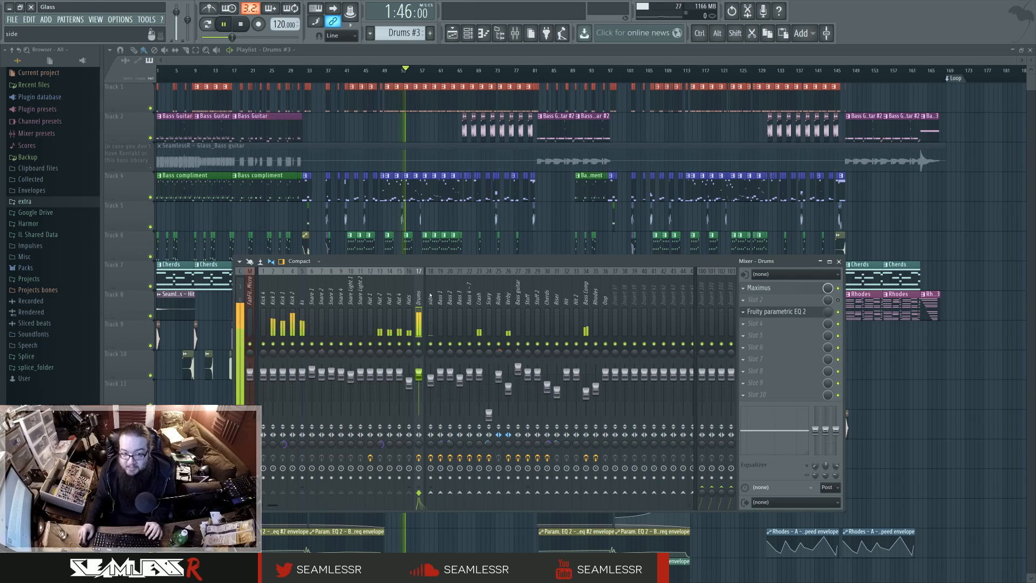
Observe the meters of the Drums and side tracks during playback, and check the side track in the mixer.
key("space")
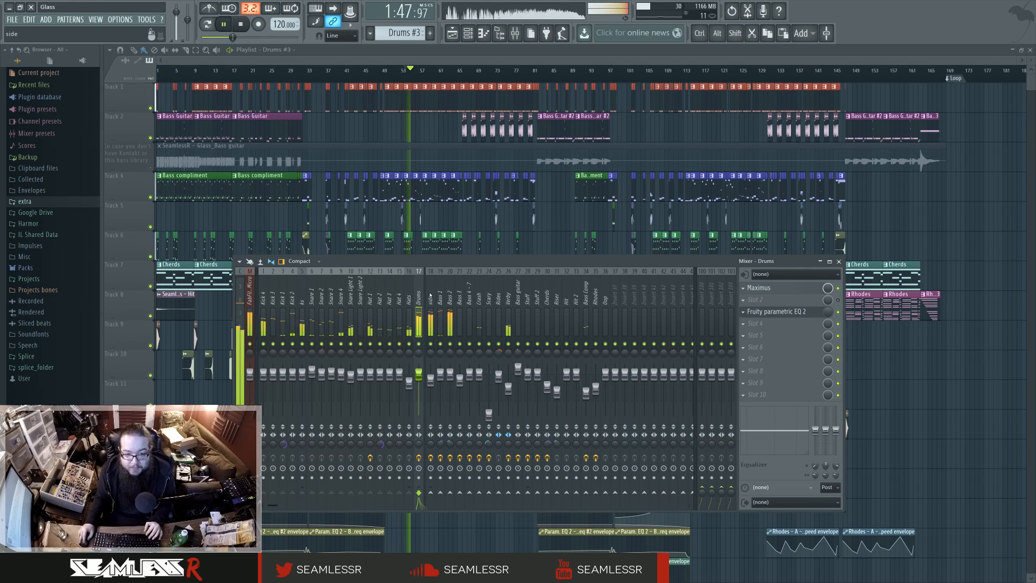
key("space")
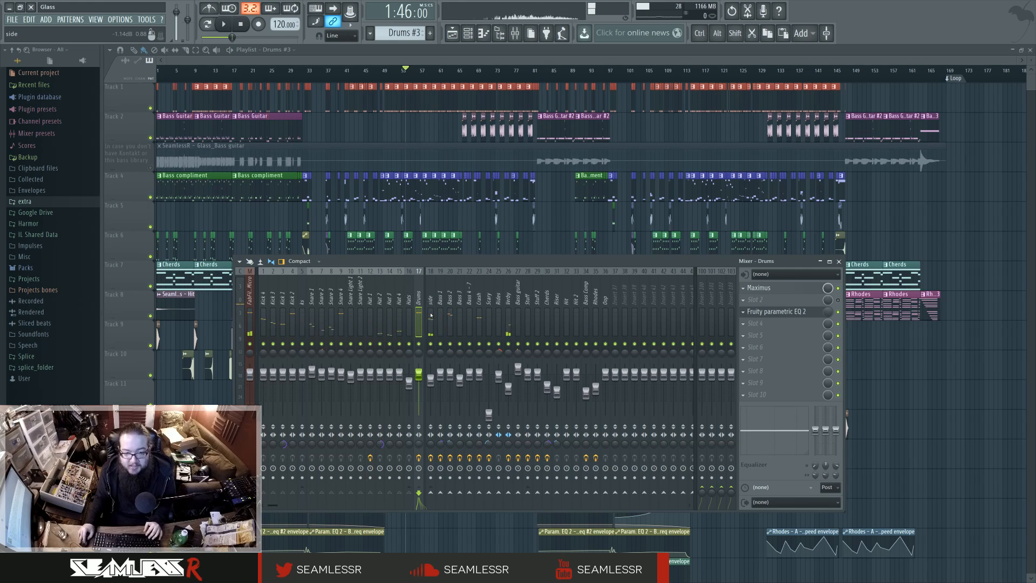
left_click(431, 298)
key("Left")
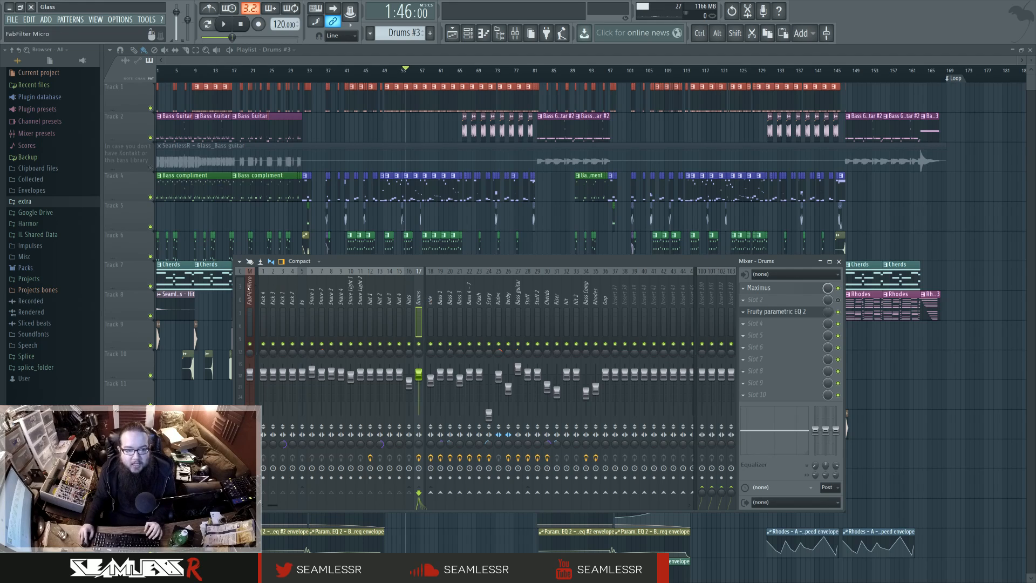
Open Maximus on the FabFilter Micro master track and inspect its master band.
left_click(249, 303)
left_click(788, 316)
left_click(787, 317)
left_click(787, 317)
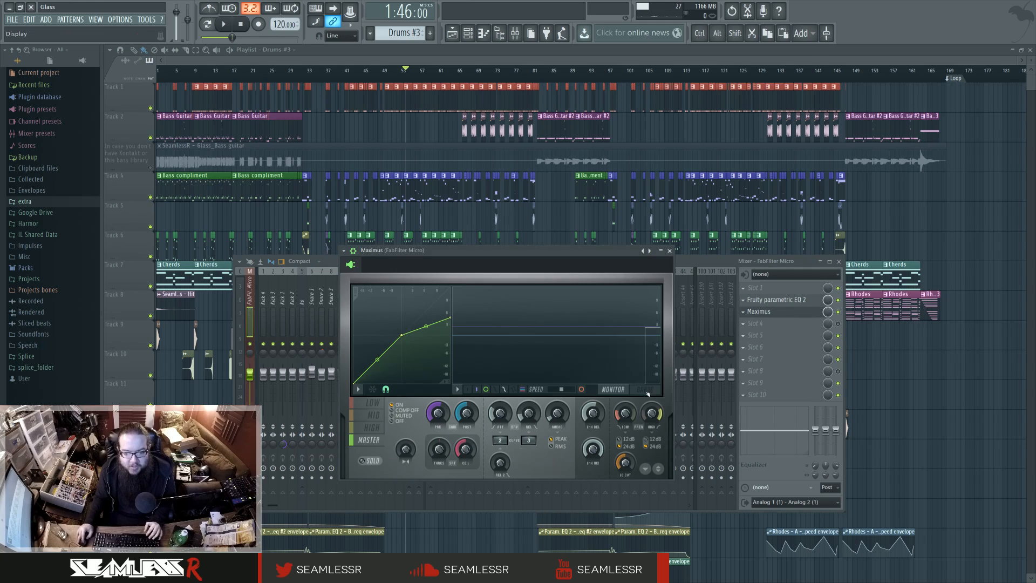
key("space")
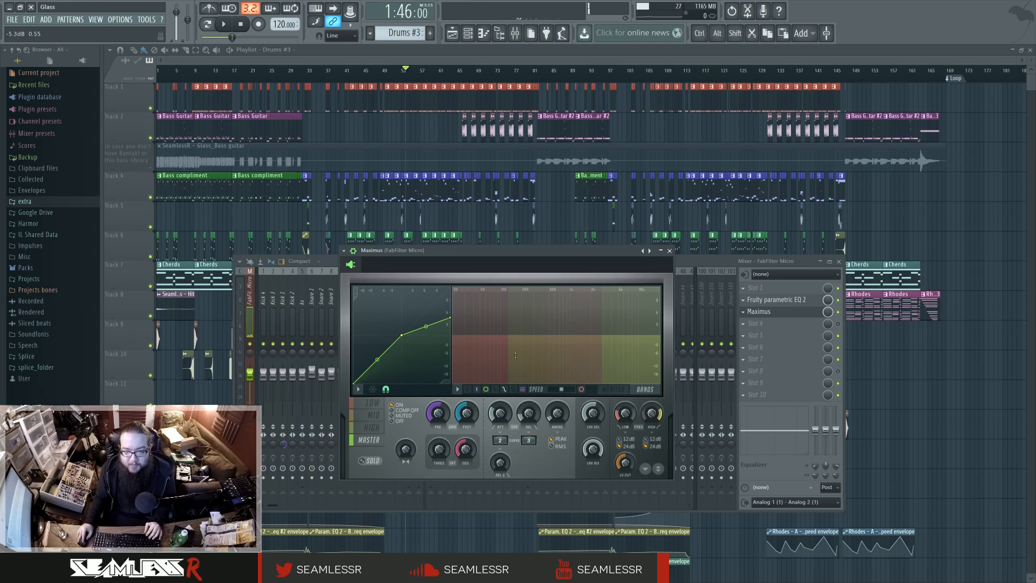
Compare the monitor and bands displays of the master track's Maximus, and view the mid band's curve.
left_click(458, 389)
left_click(493, 416)
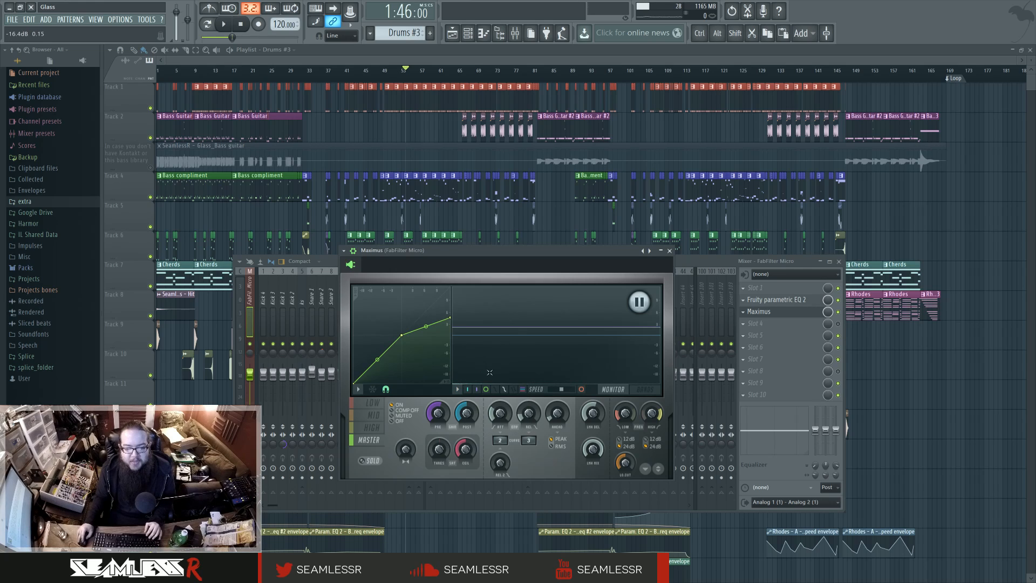
left_click(564, 348)
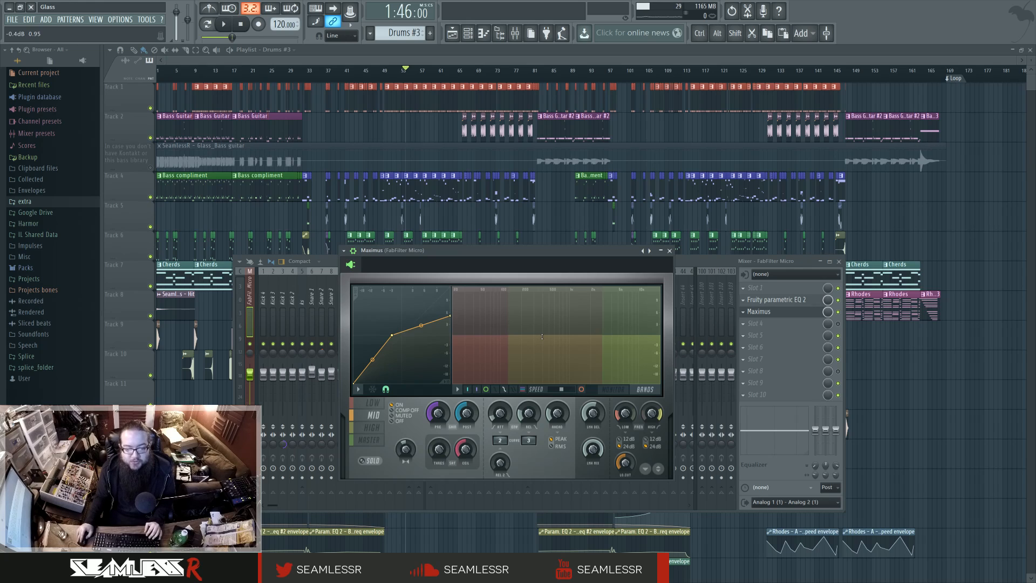
Load Fruity Multiband Compressor into the master track's fourth effect slot to show its bands, and remove it again.
left_click(756, 323)
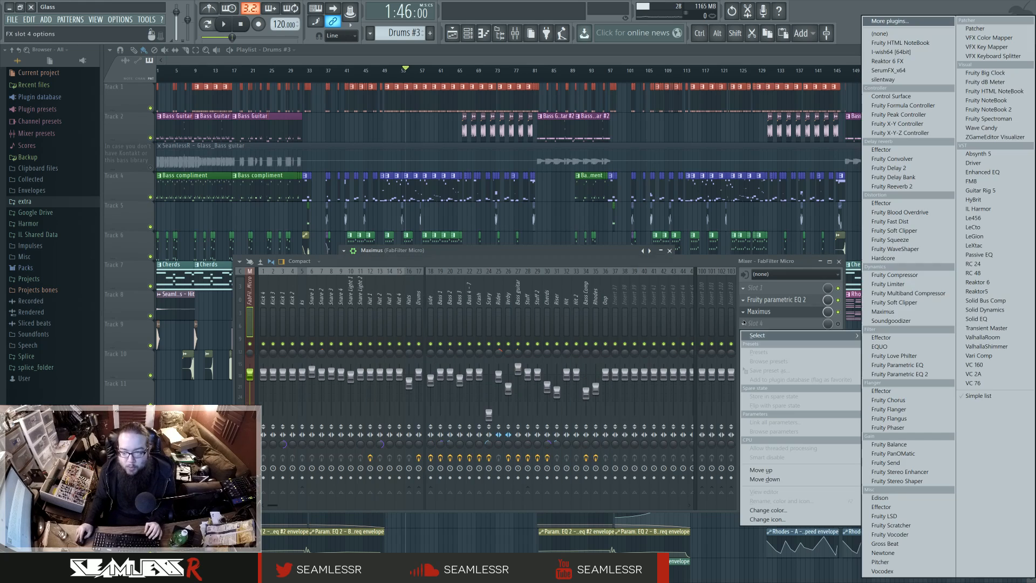
left_click(911, 292)
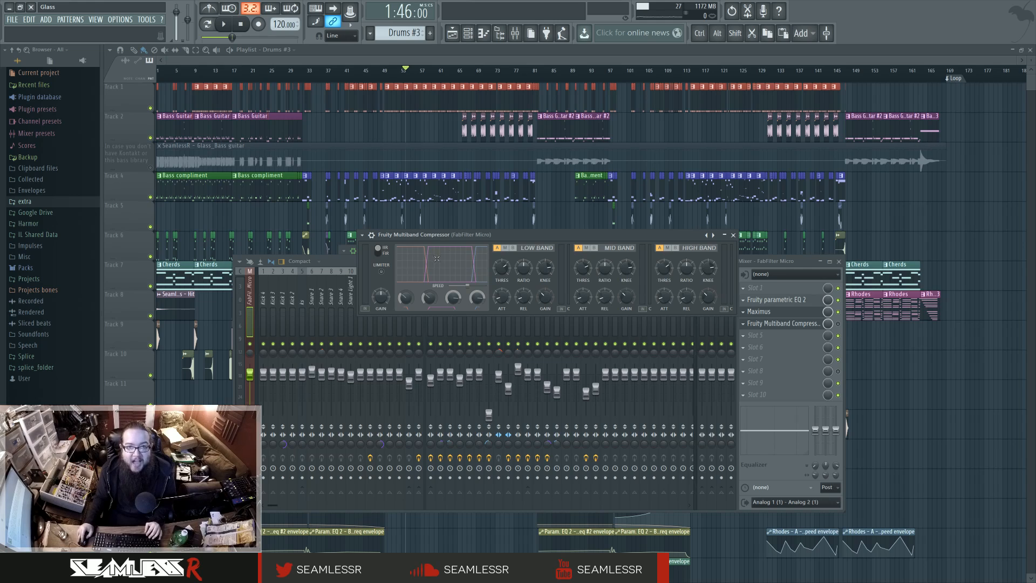
left_click(743, 323)
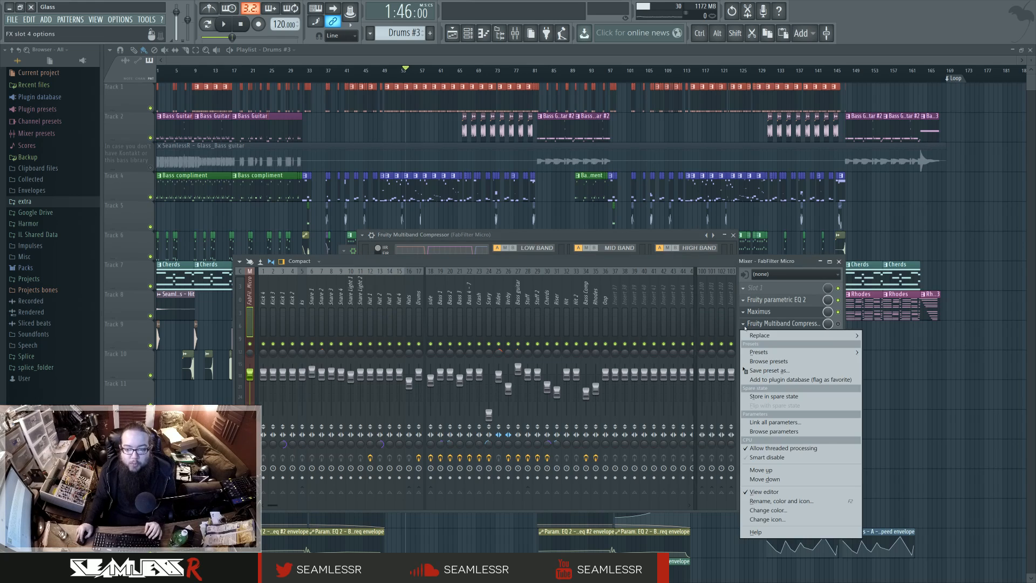
left_click(879, 34)
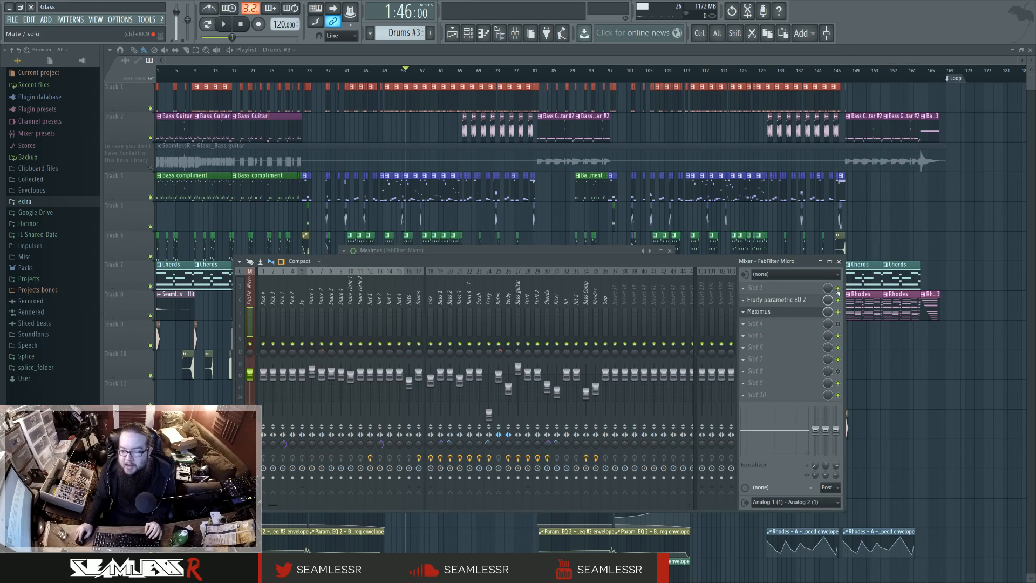
Solo the low band in the master track's Maximus and play the song to audition it, then close the plugin.
left_click(783, 314)
left_click(783, 314)
left_click(374, 405)
left_click(367, 461)
key("space")
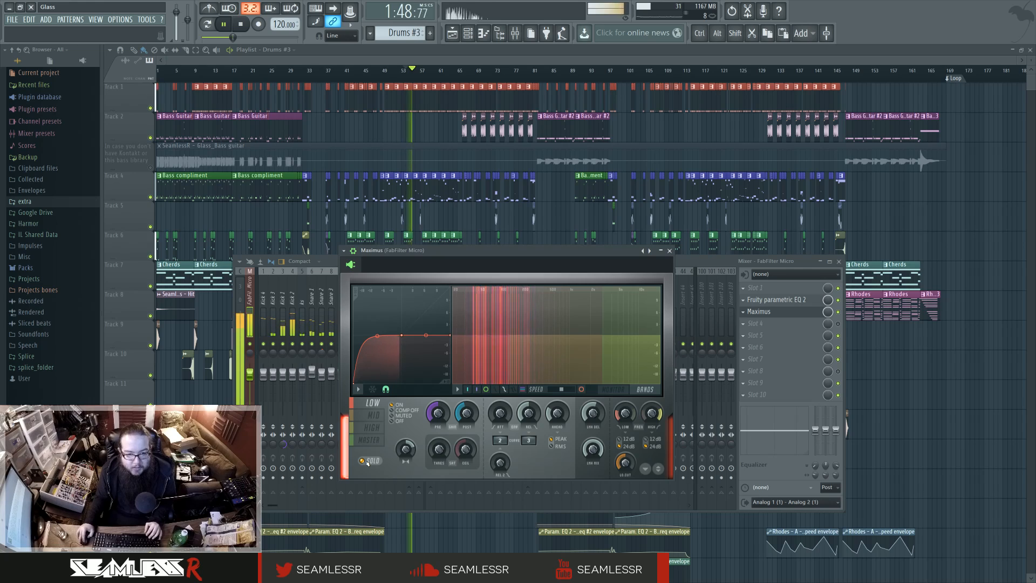
key("space")
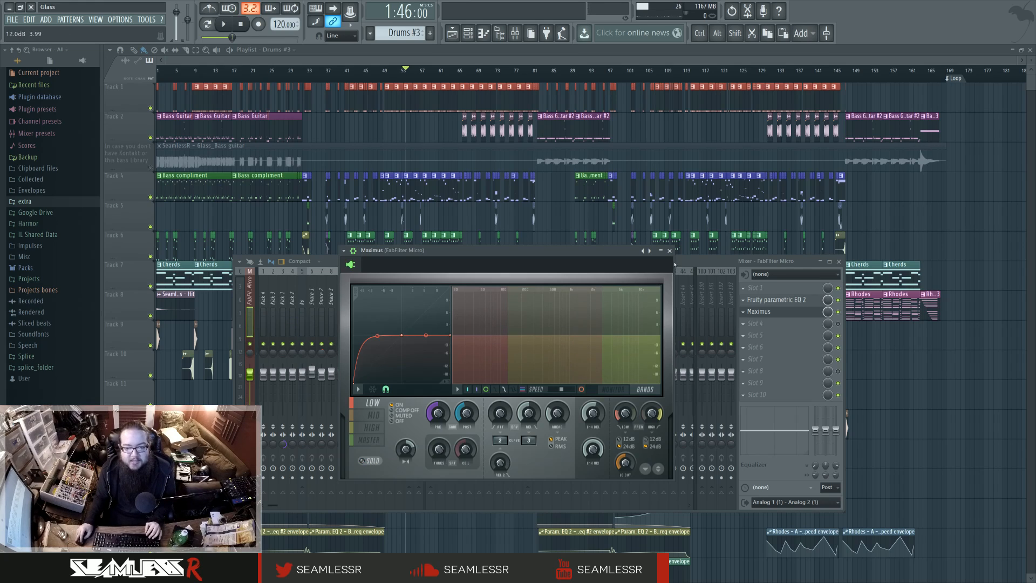
key("Escape")
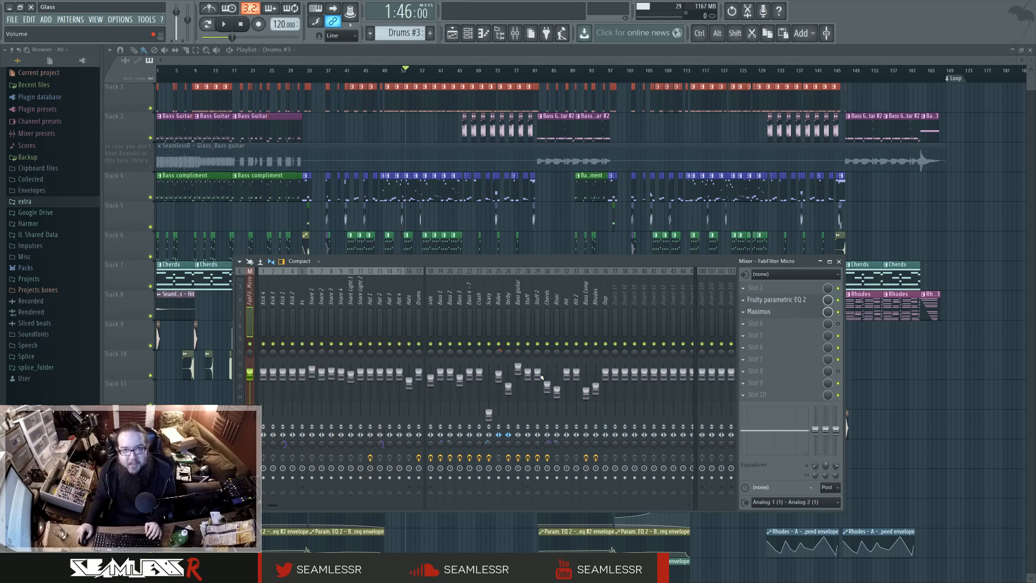
Review the low band's curve in the master track's Maximus, close it, and move the mixer window higher over the playlist.
left_click(774, 314)
left_click(774, 315)
left_click(774, 314)
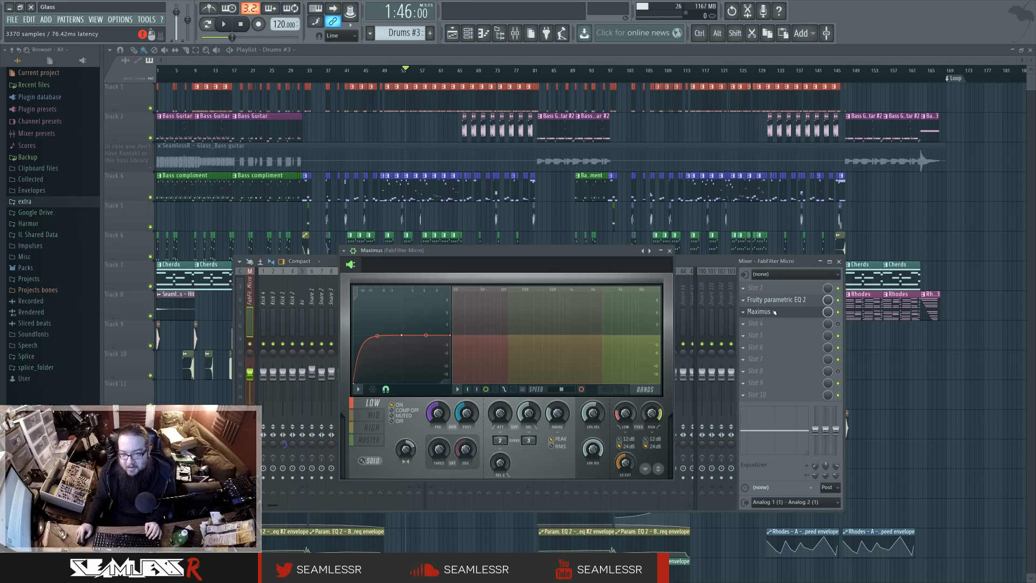
left_click(774, 314)
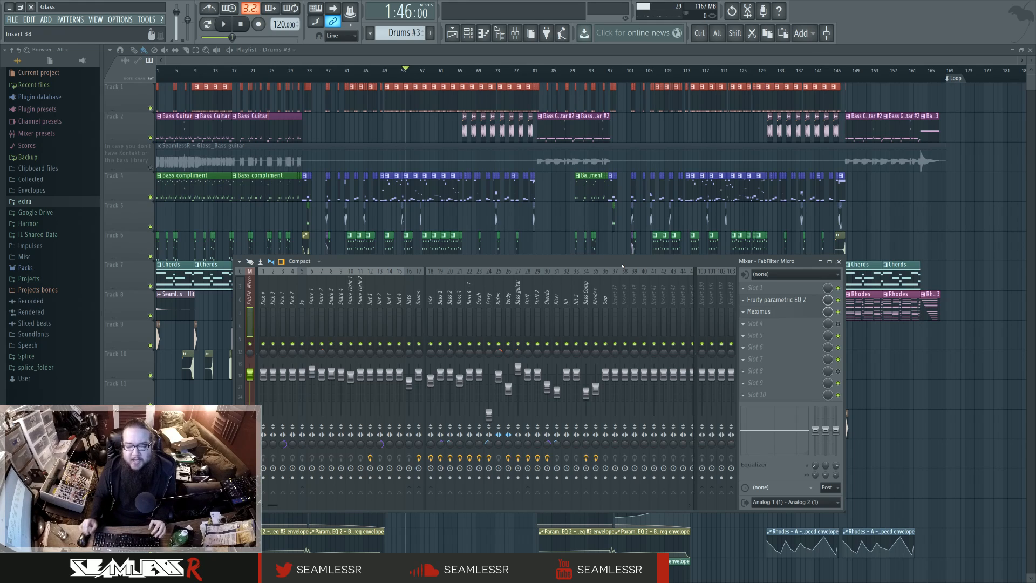
left_click_drag(622, 265, 637, 220)
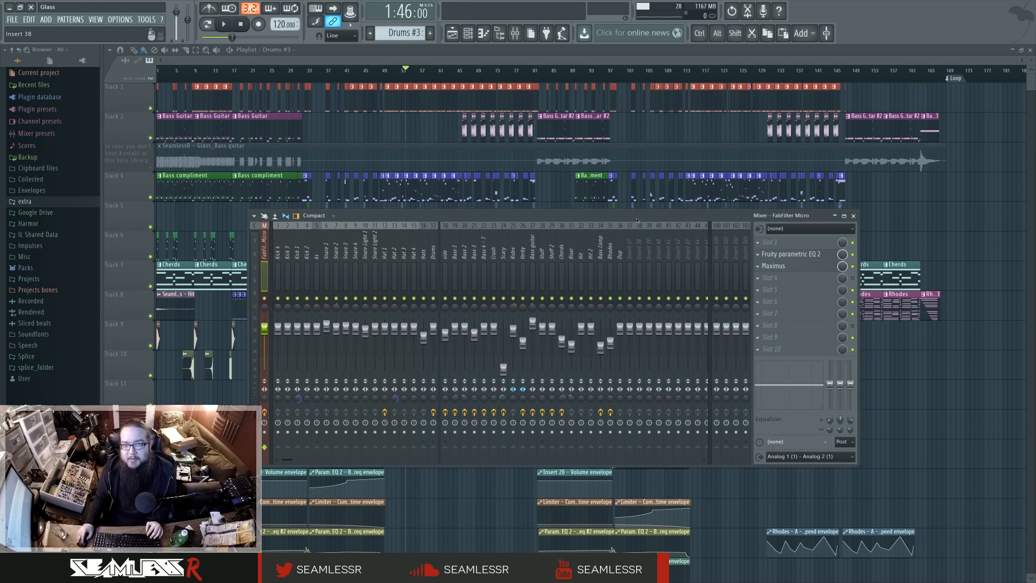